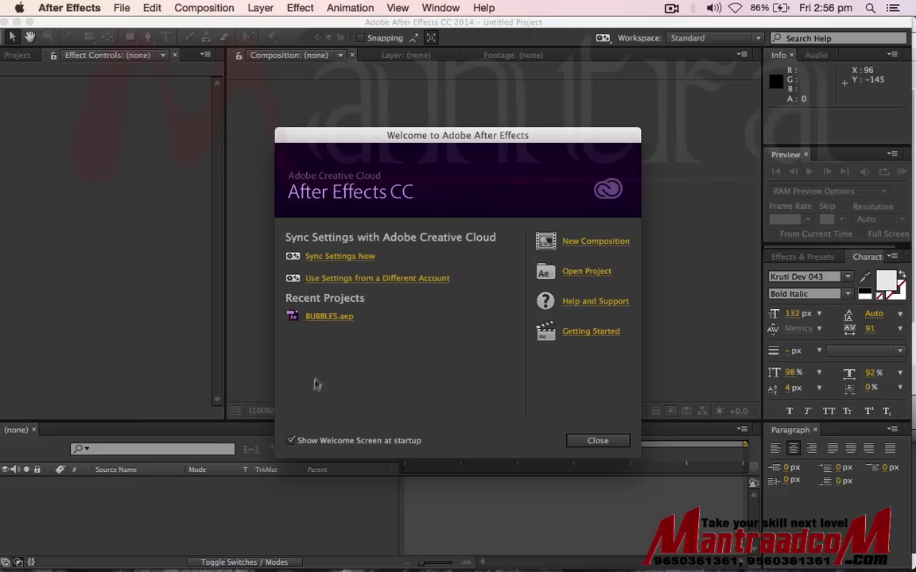
Step: Open the recent project BUBBLES.aep from the Welcome screen
left_click(322, 317)
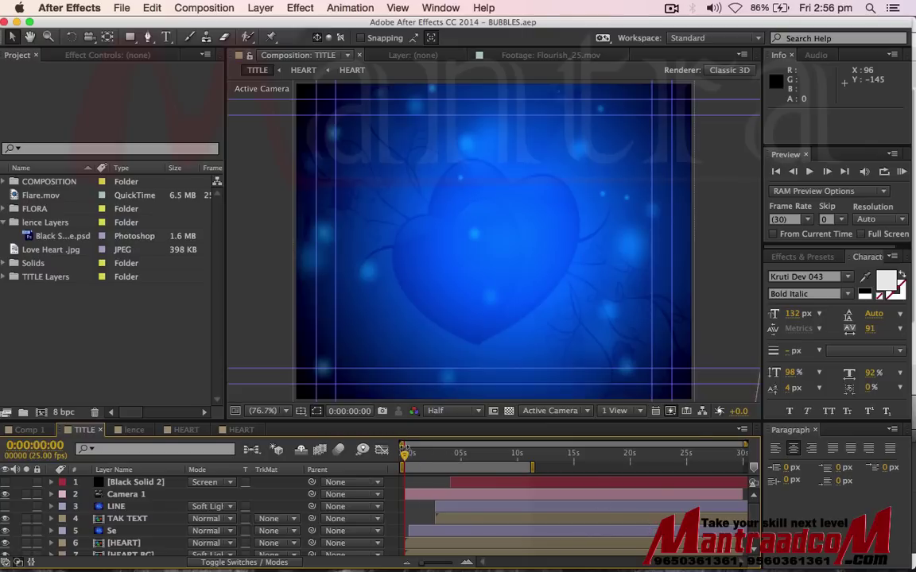
left_click_drag(407, 453, 528, 462)
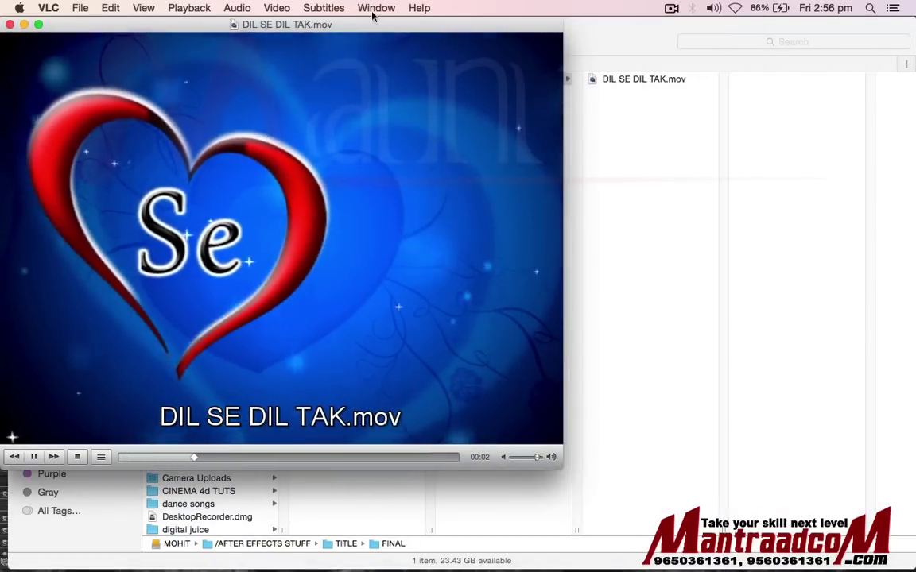
left_click_drag(373, 25, 509, 39)
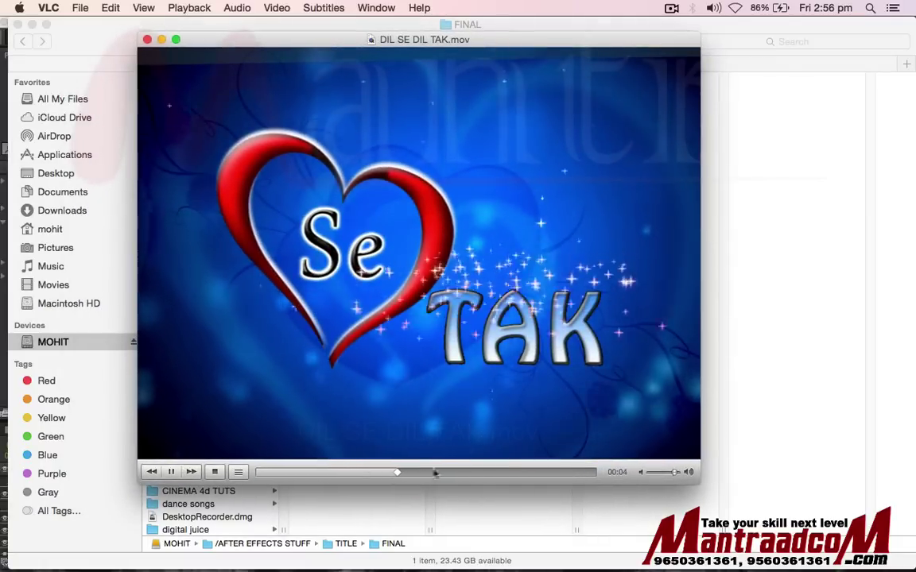
left_click(260, 473)
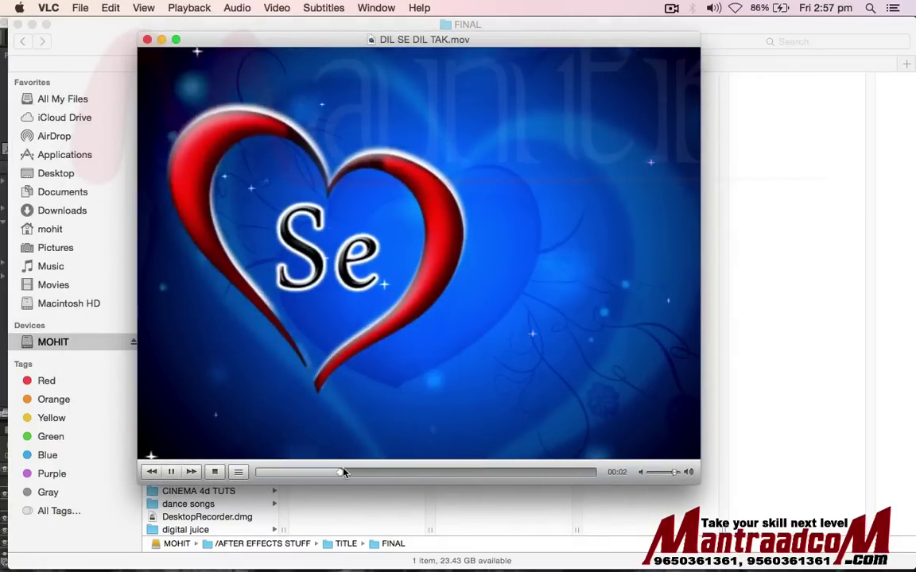
left_click_drag(344, 472, 377, 475)
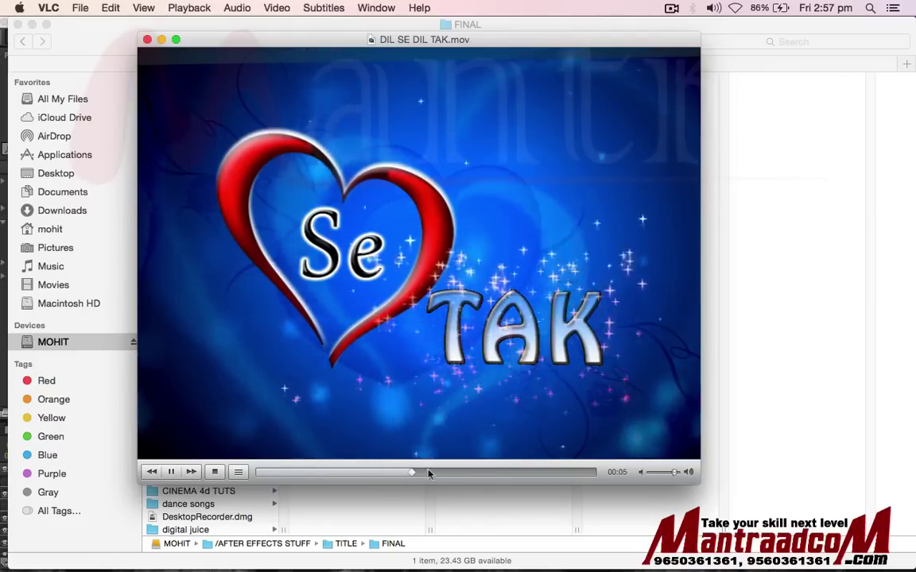
left_click(258, 474)
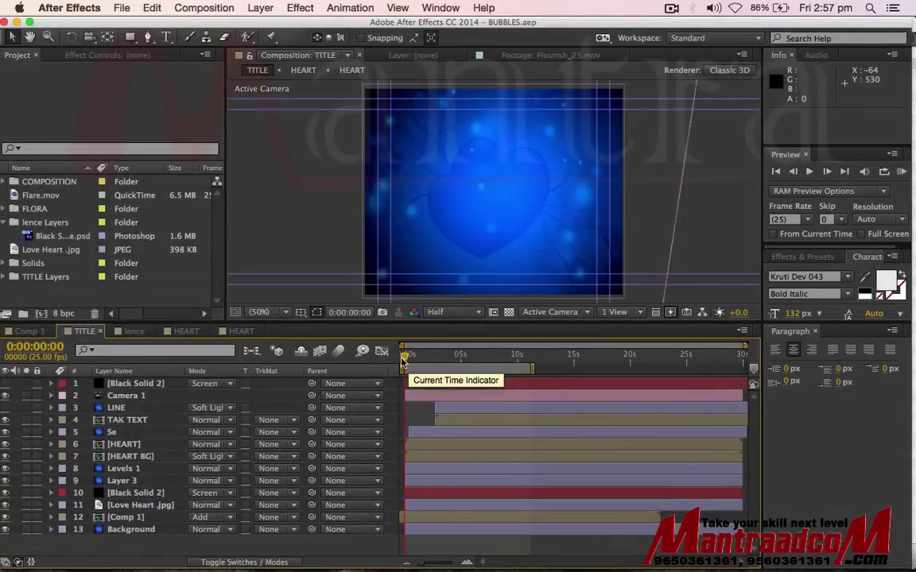
Step: Import TITLE/TITLE.psd as a Composition – Retain Layer Sizes with editable layer styles
left_click_drag(403, 359, 461, 357)
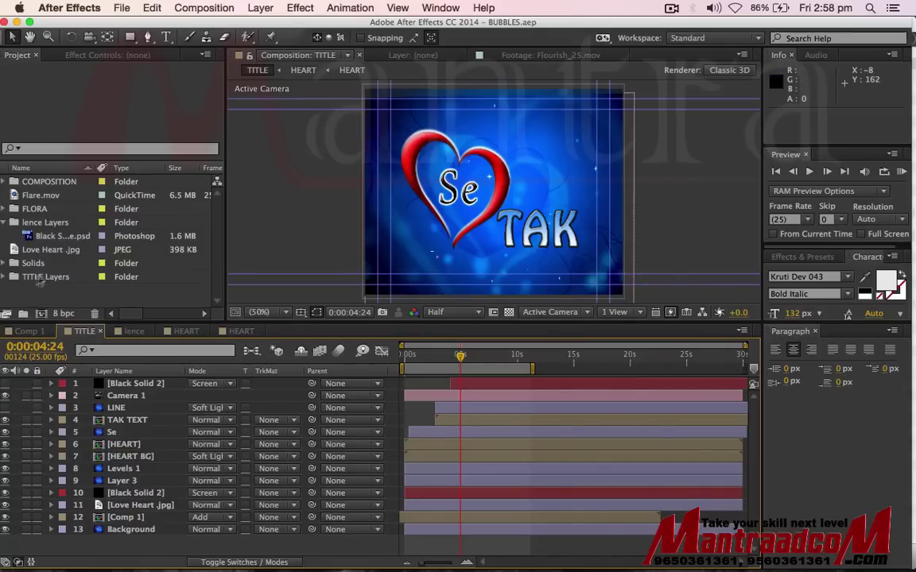
right_click(53, 299)
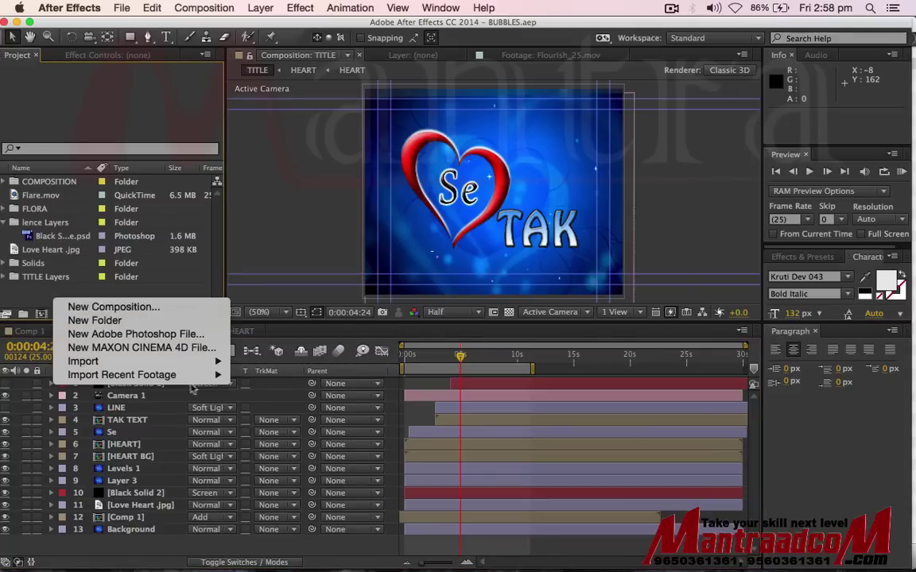
mouse_move(173, 361)
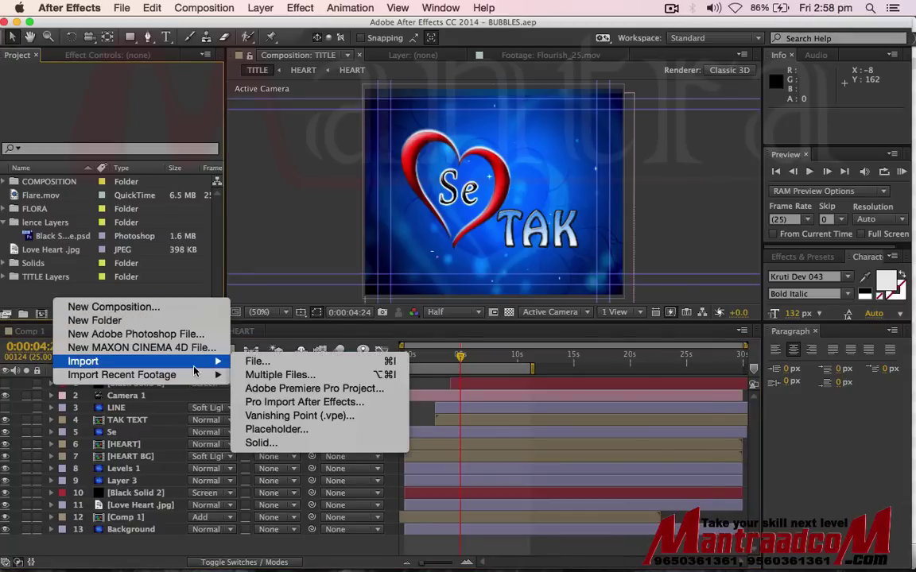
left_click(261, 362)
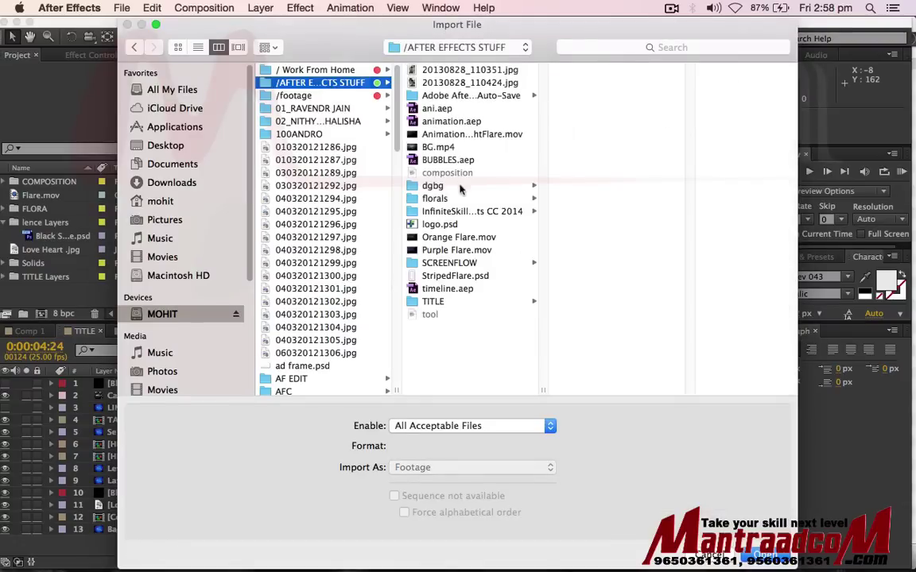
left_click(438, 302)
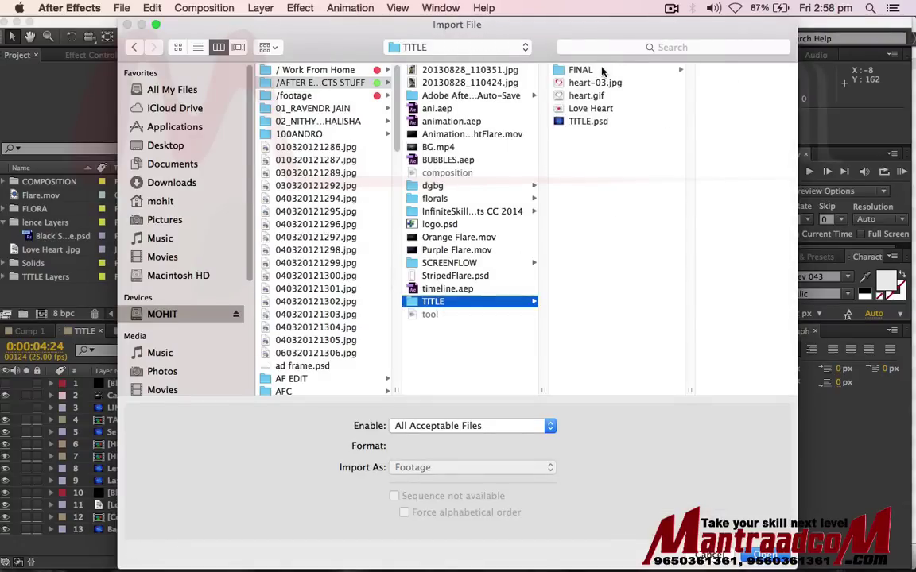
left_click(604, 122)
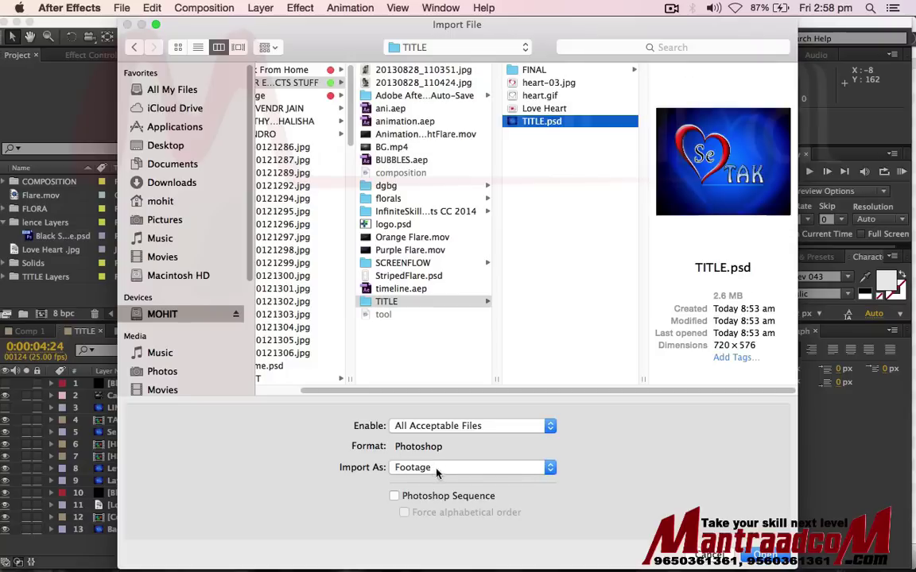
left_click(436, 469)
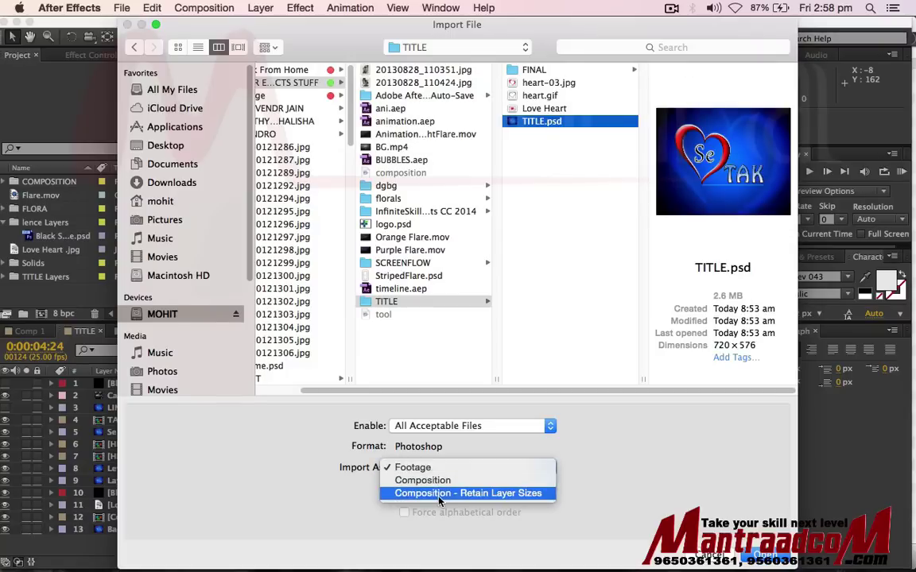
left_click(439, 493)
key("Return")
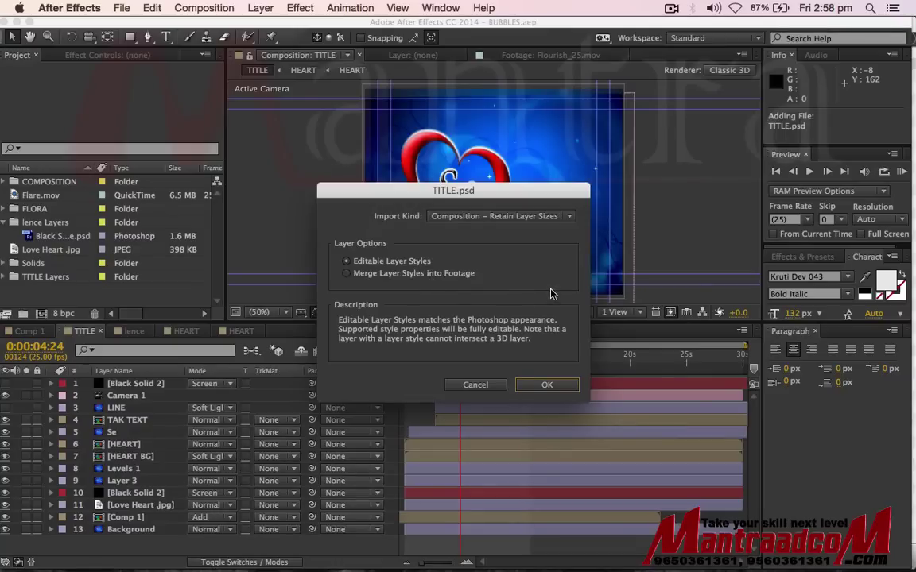
left_click(549, 385)
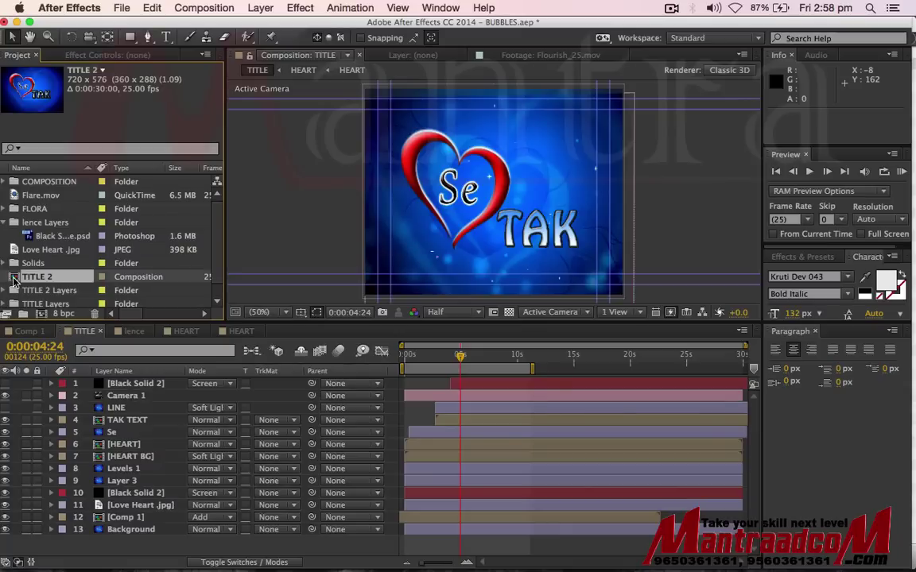
Step: Open TITLE 2, inspect the LINE and Background layers, and toggle Background's visibility off and on
double_click(15, 278)
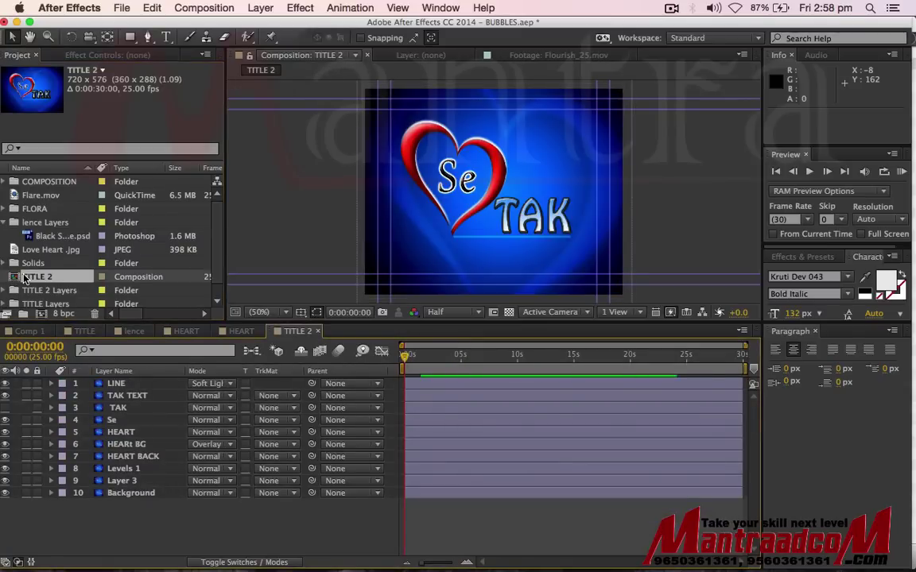
left_click(286, 384)
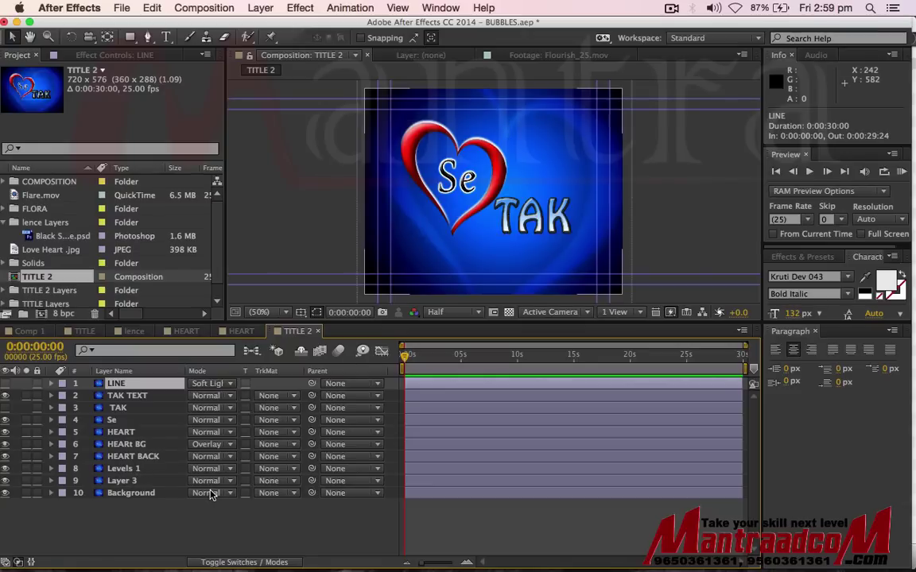
left_click(133, 492)
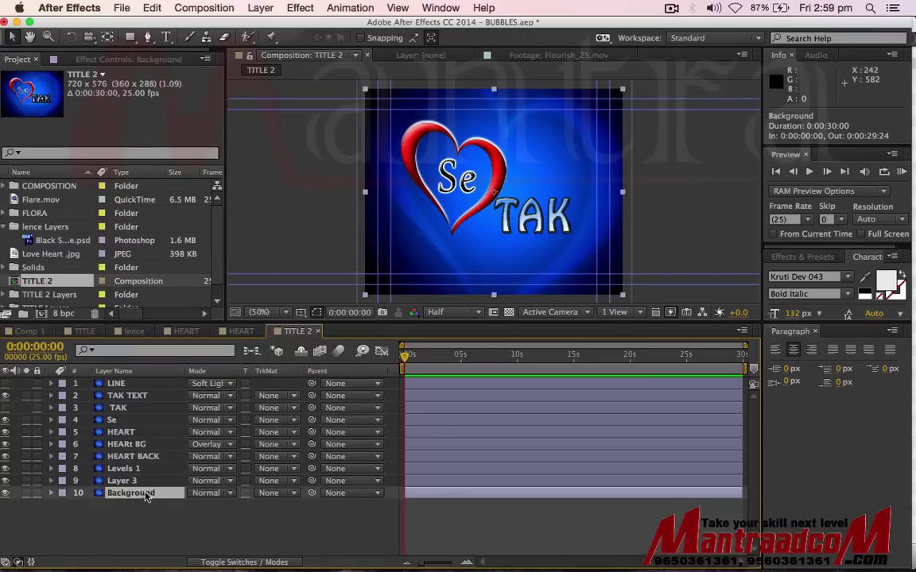
left_click(5, 493)
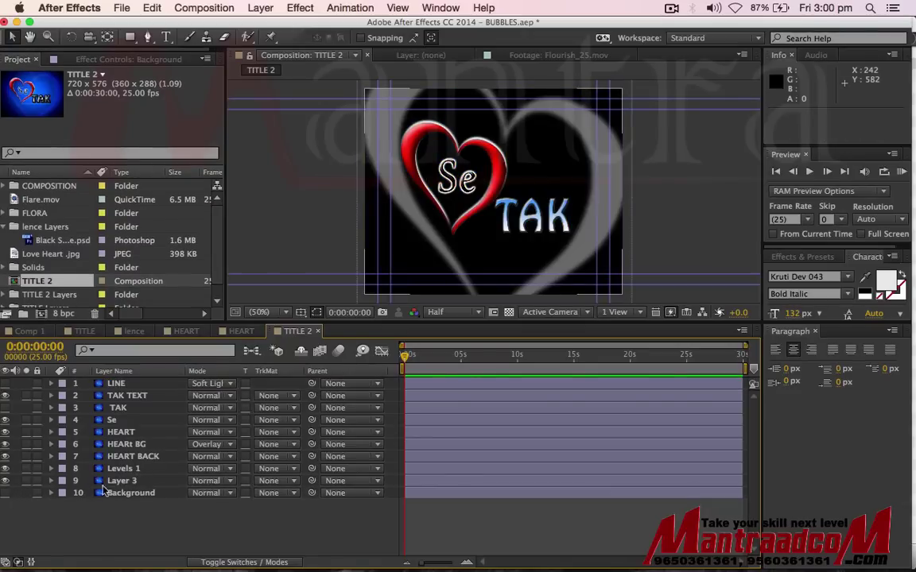
left_click(6, 493)
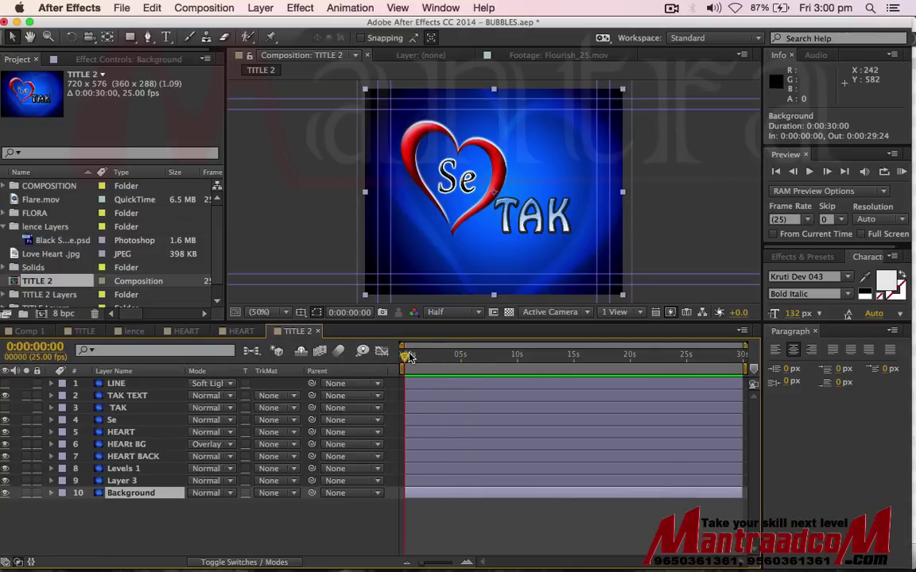
mouse_move(422, 359)
left_mouse_down()
mouse_move(456, 358)
mouse_move(329, 330)
left_mouse_up()
Step: Create a new 720×576 black solid layer named BUBLES
right_click(137, 534)
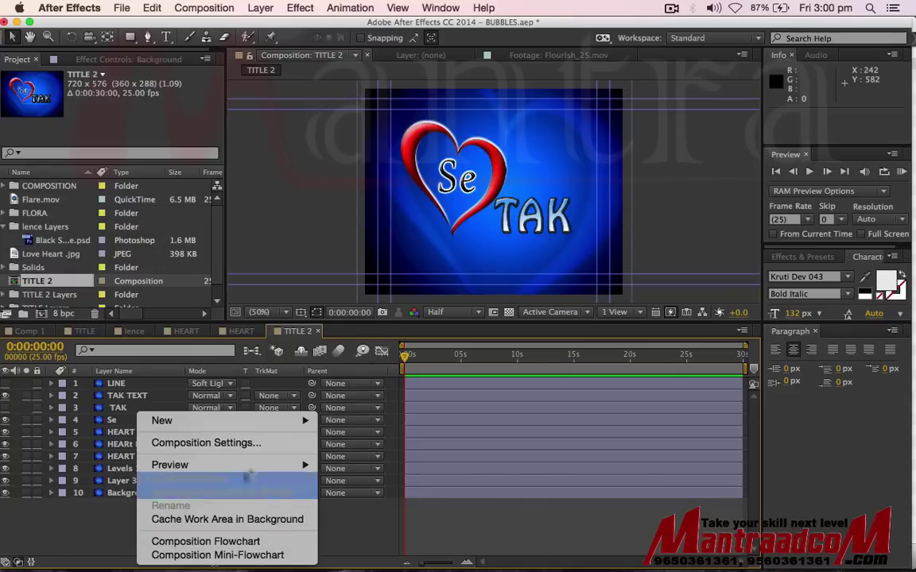
mouse_move(282, 420)
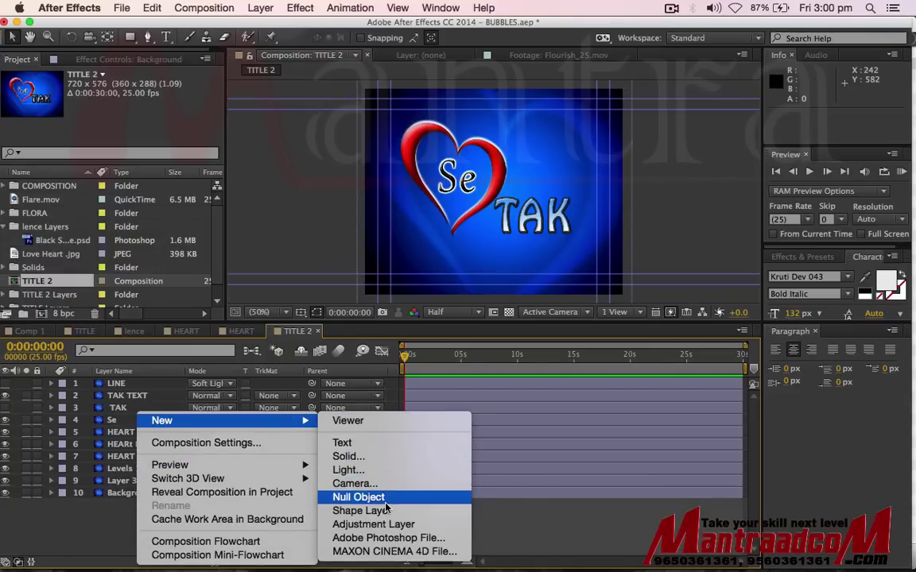
left_click(350, 457)
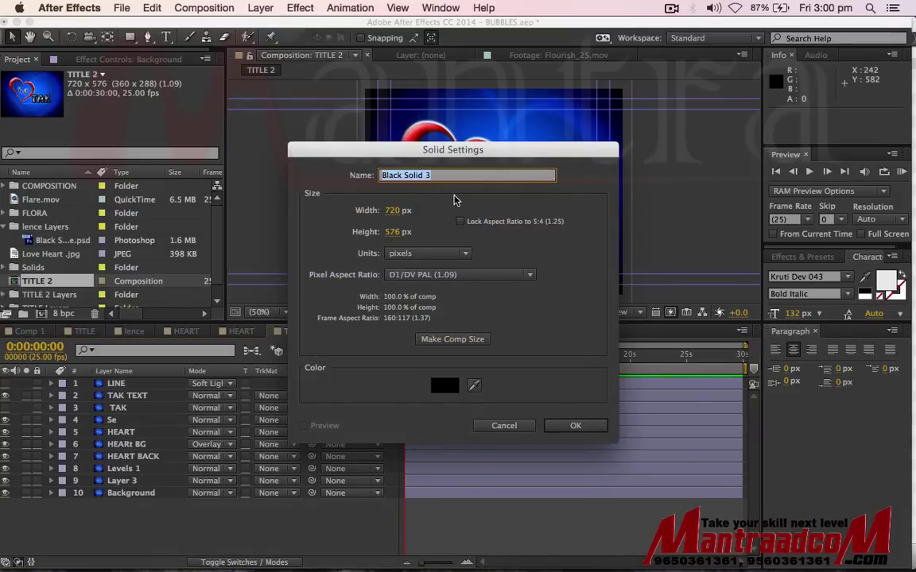
type("BL")
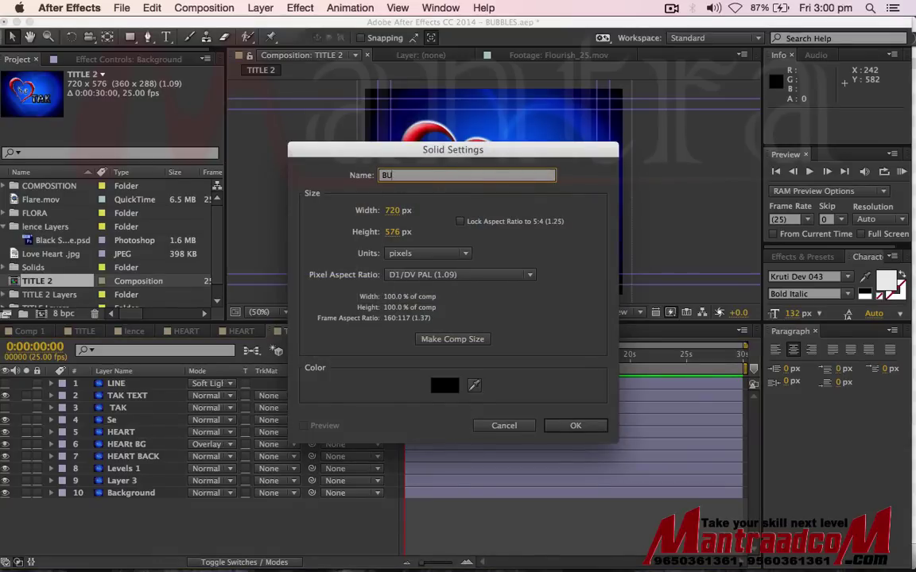
type("LES")
key("Return")
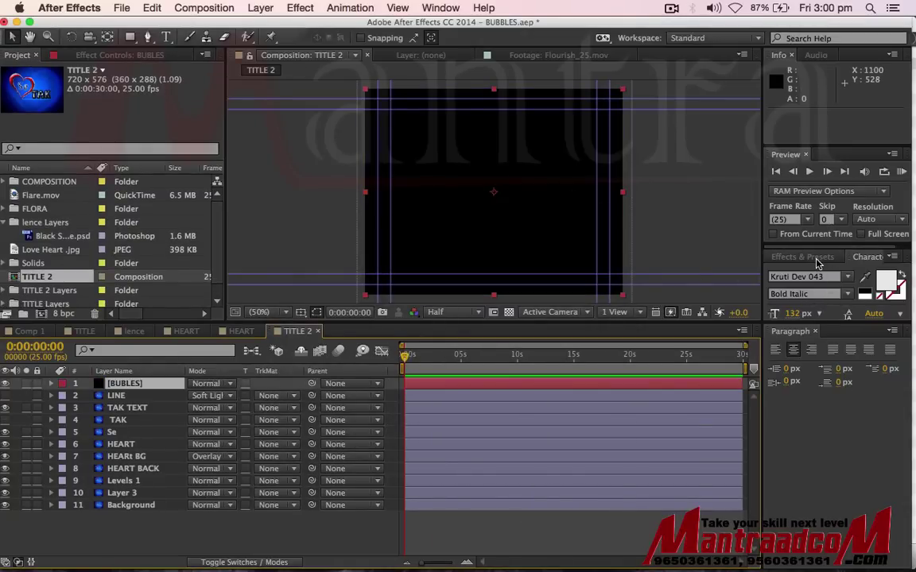
Step: Search the Effects & Presets panel for 'particle'
left_click(816, 263)
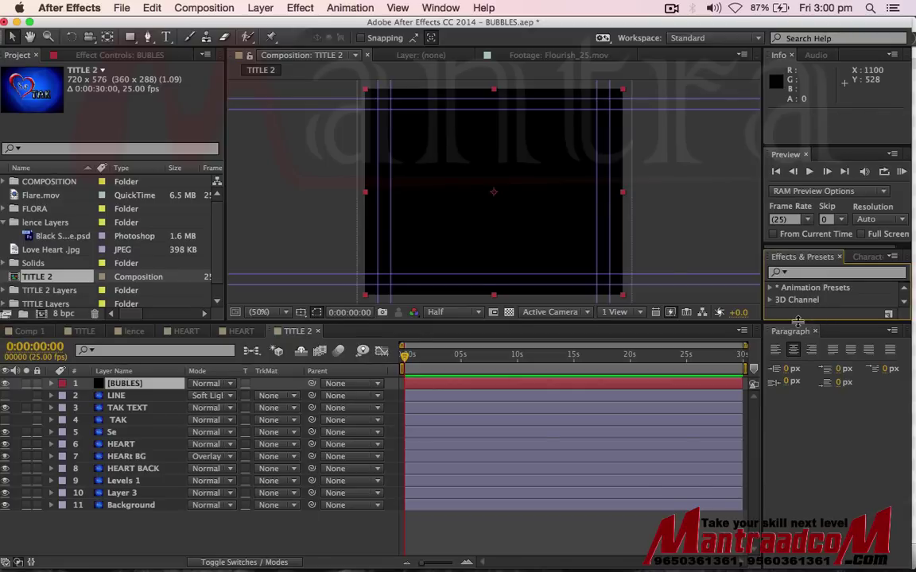
left_click_drag(797, 321, 797, 386)
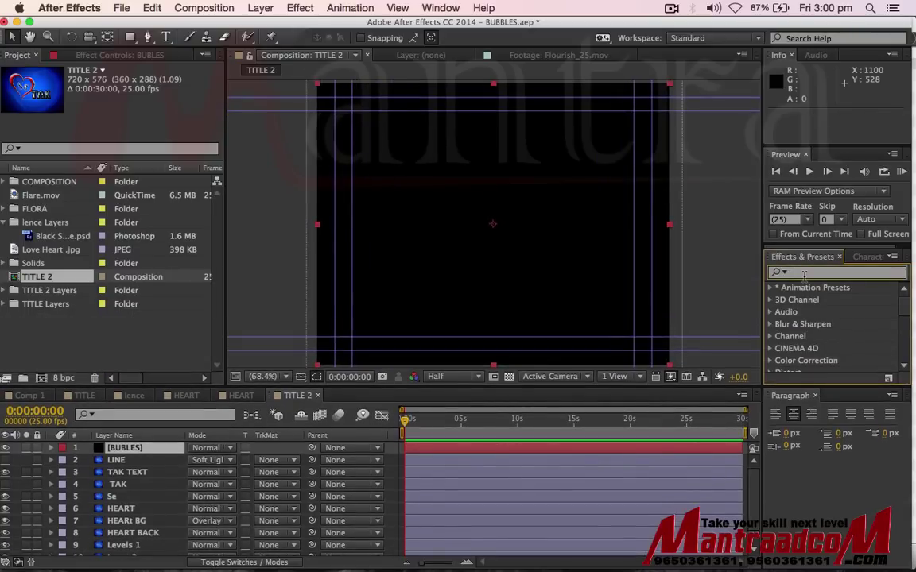
type("par")
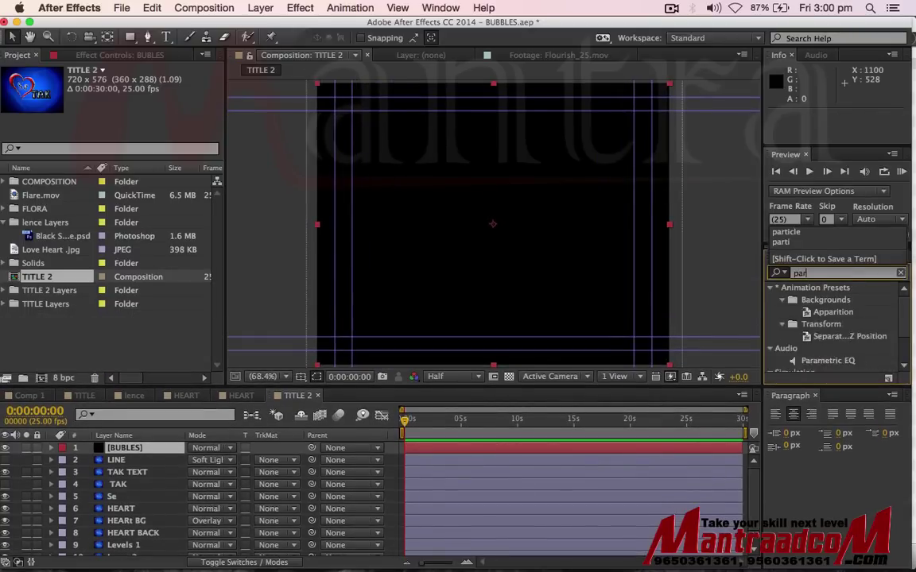
type("ticle")
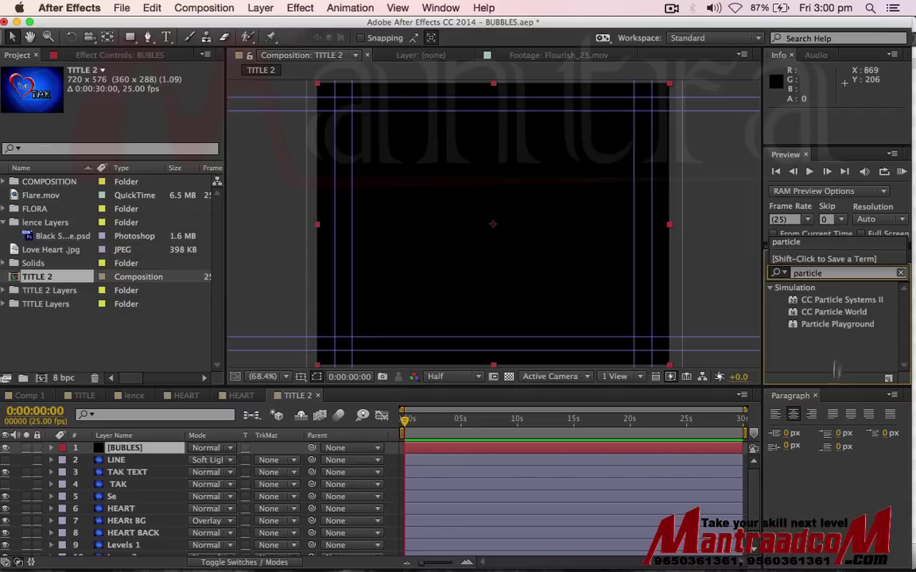
left_click(740, 344)
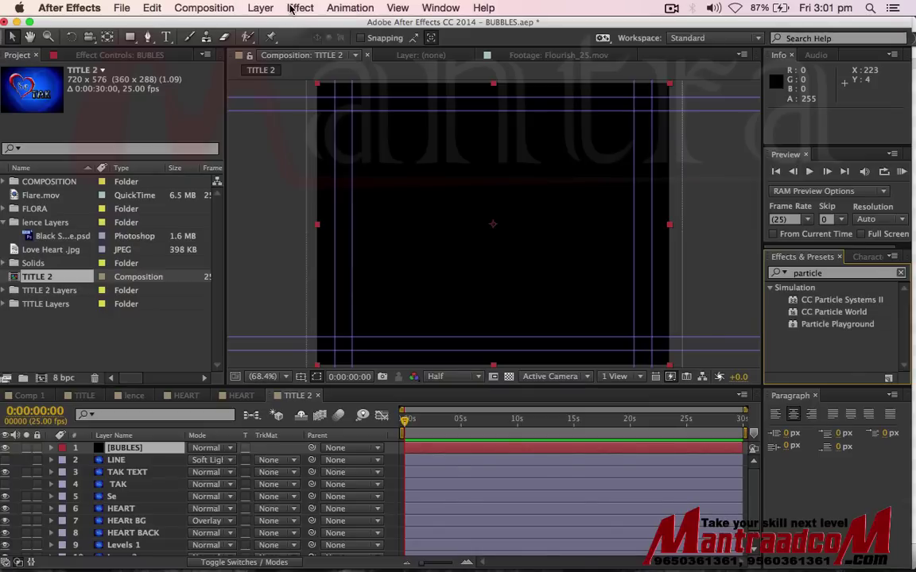
left_click(313, 7)
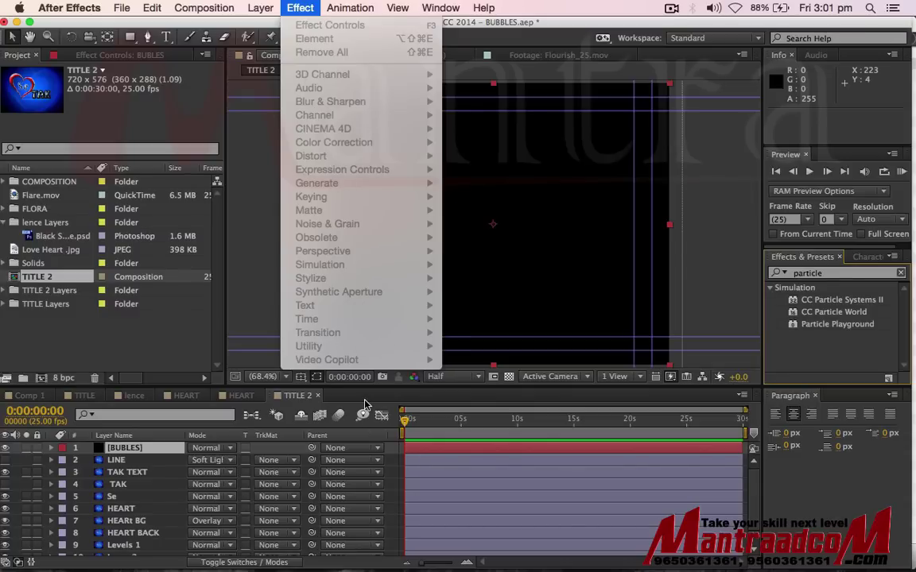
key("Escape")
key("apostrophe")
scroll(181, 535, "down", 1)
key("apostrophe")
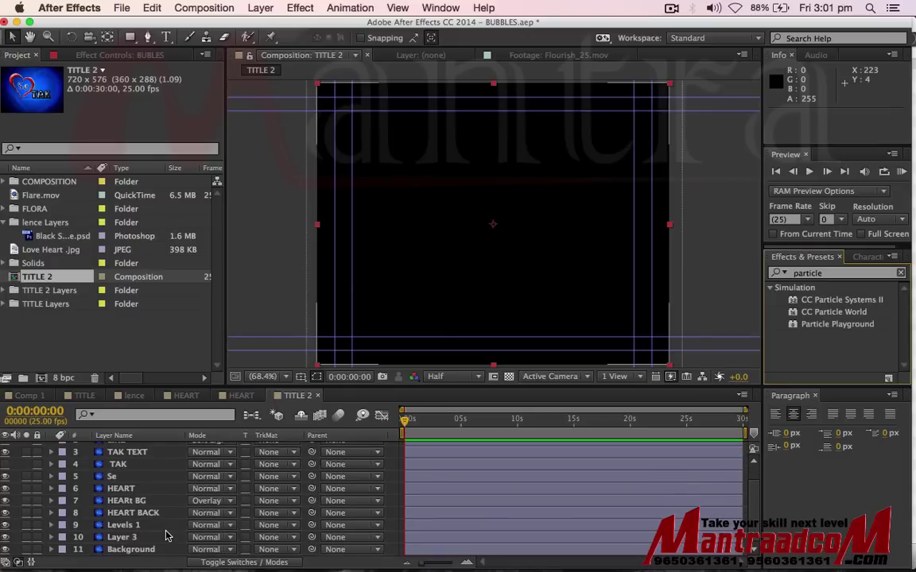
scroll(165, 530, "up", 1)
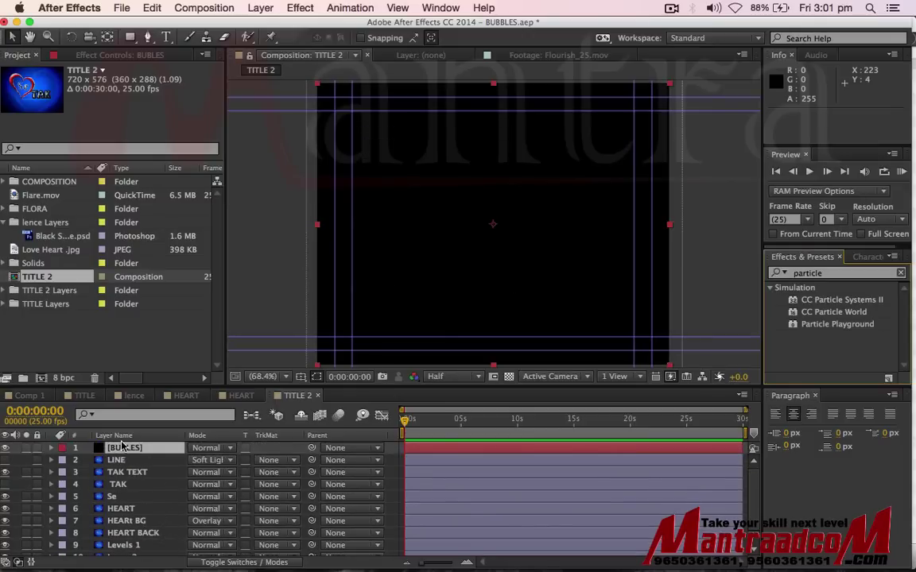
Step: Apply CC Particle Systems II to the BUBLES layer
left_click(462, 450)
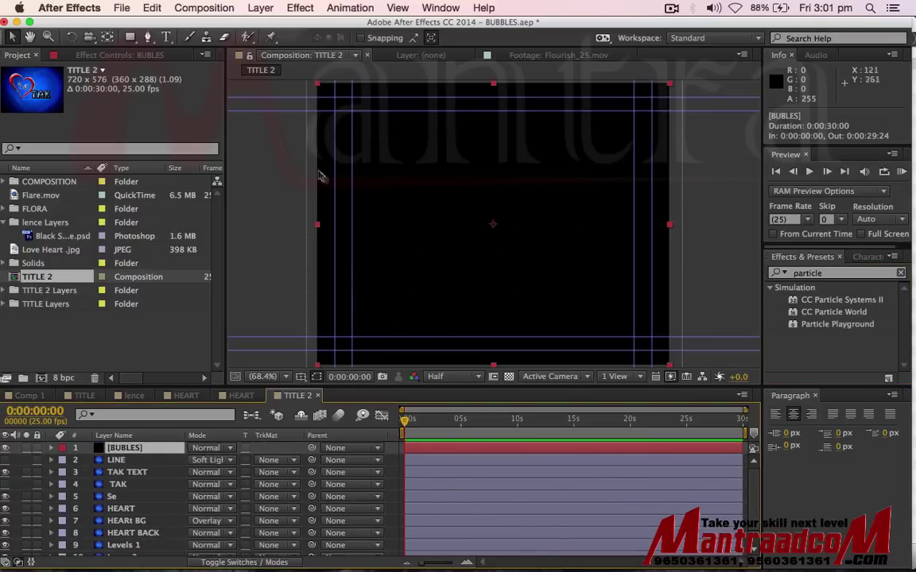
left_click(302, 6)
mouse_move(332, 80)
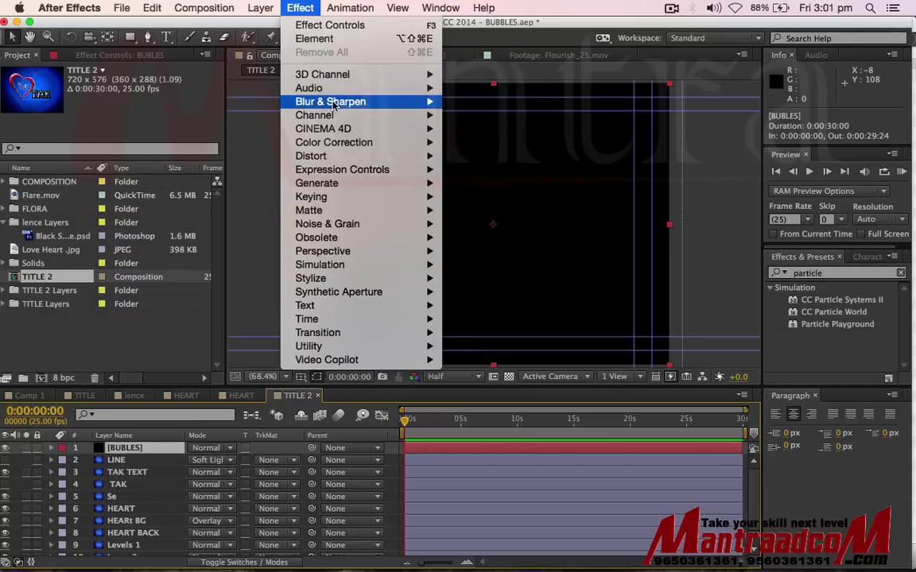
mouse_move(360, 135)
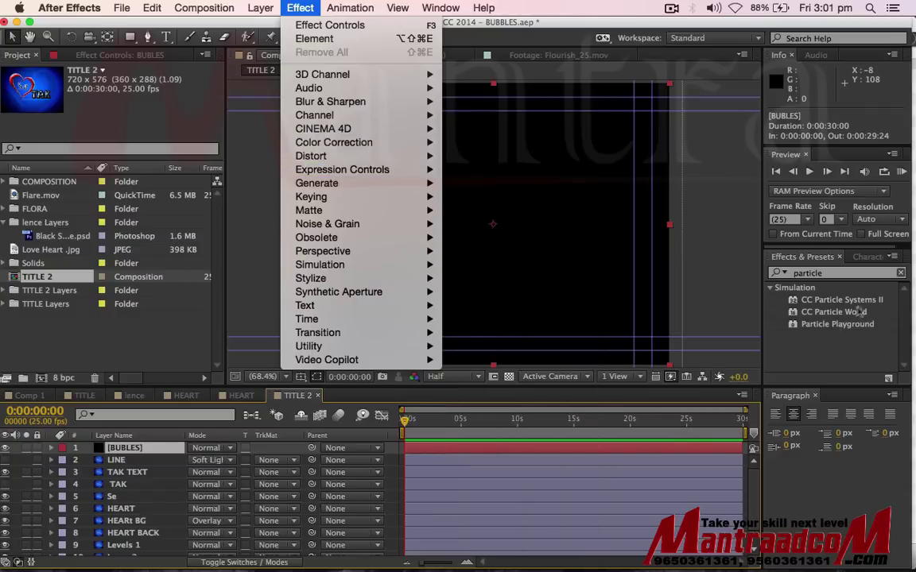
left_click(845, 345)
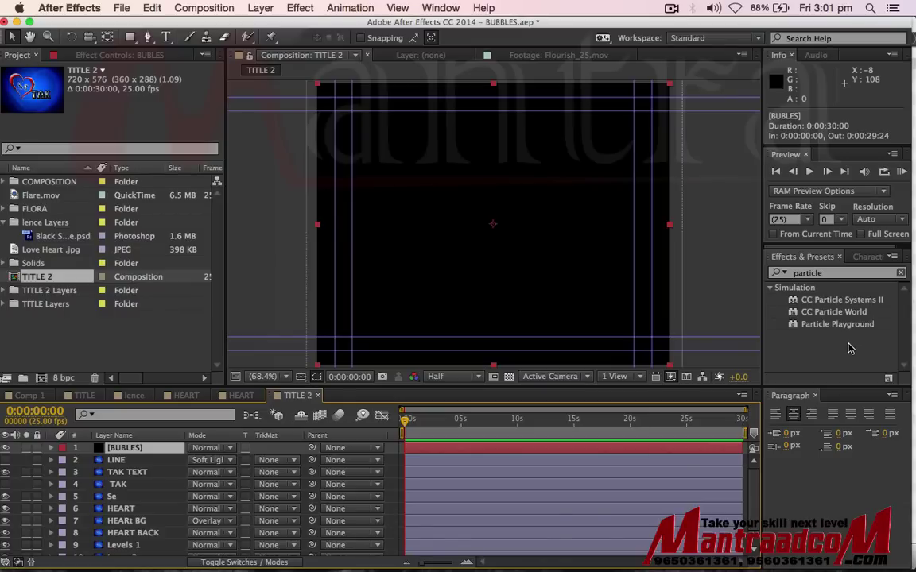
left_click(795, 304)
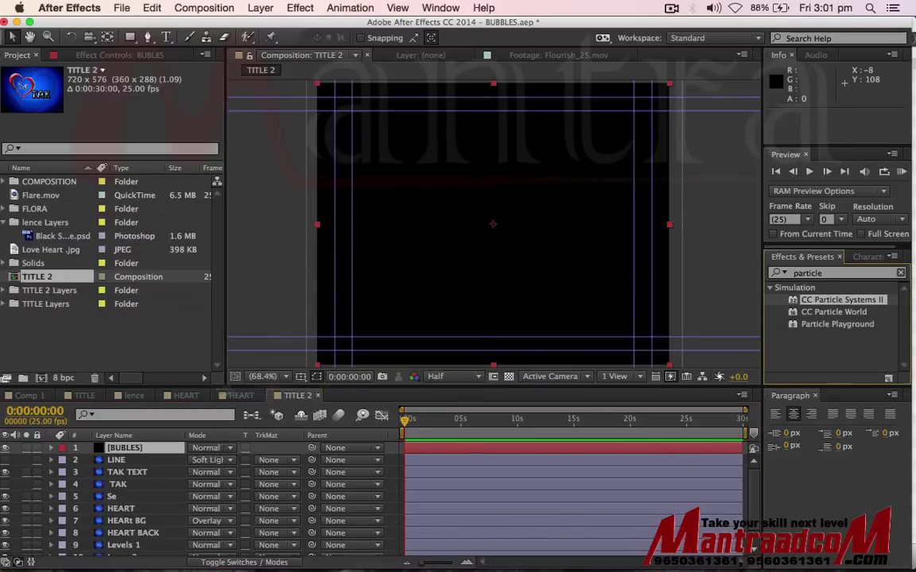
mouse_move(133, 445)
left_mouse_down()
mouse_move(133, 455)
mouse_move(146, 448)
left_mouse_up()
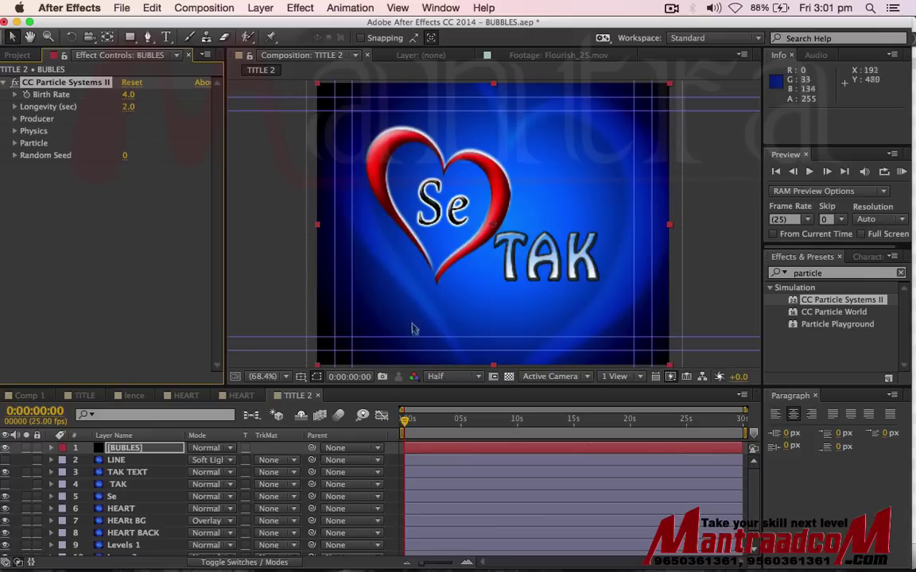
Step: Preview the particle burst around 2 seconds, then lower Birth Rate to 1.8
mouse_move(405, 421)
left_mouse_down()
mouse_move(420, 425)
mouse_move(389, 421)
left_mouse_up()
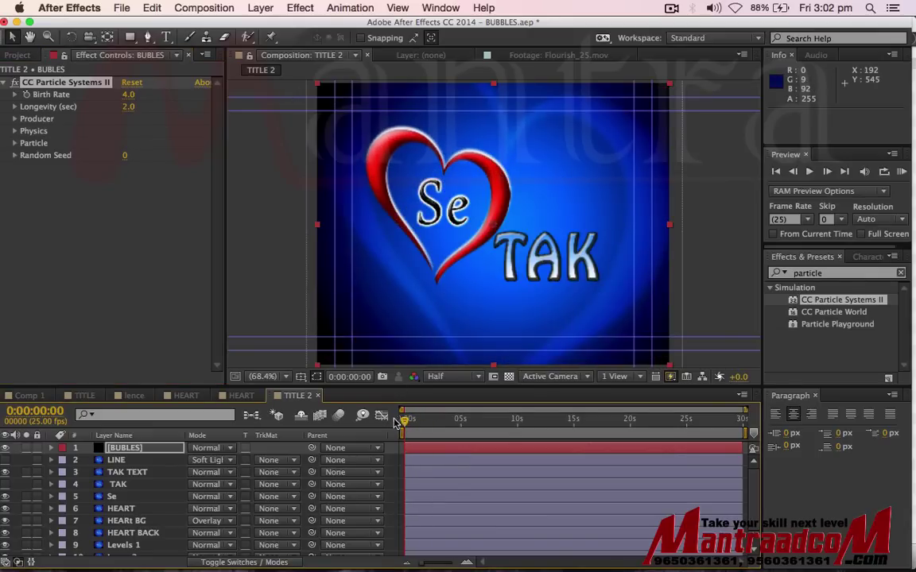
left_click_drag(406, 423, 434, 420)
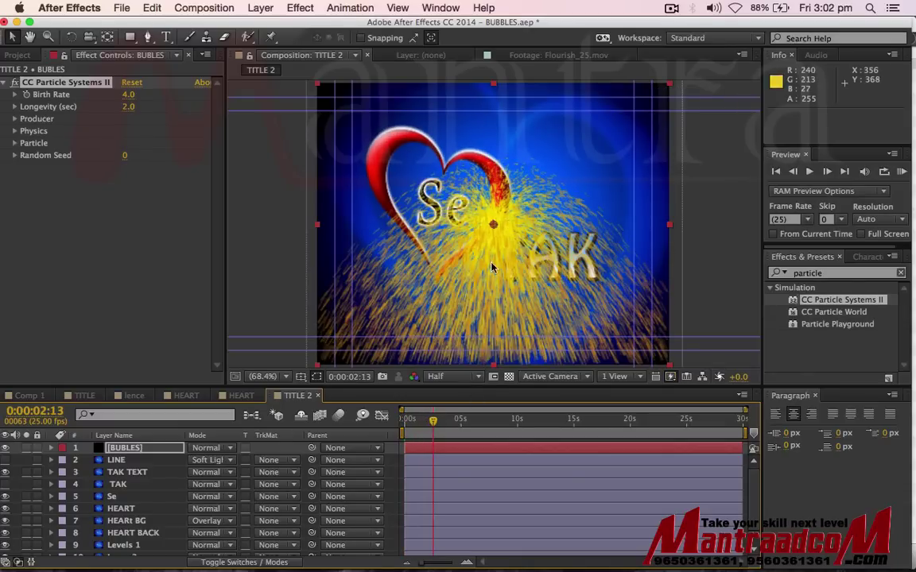
mouse_move(433, 423)
left_mouse_down()
mouse_move(485, 414)
mouse_move(450, 416)
left_mouse_up()
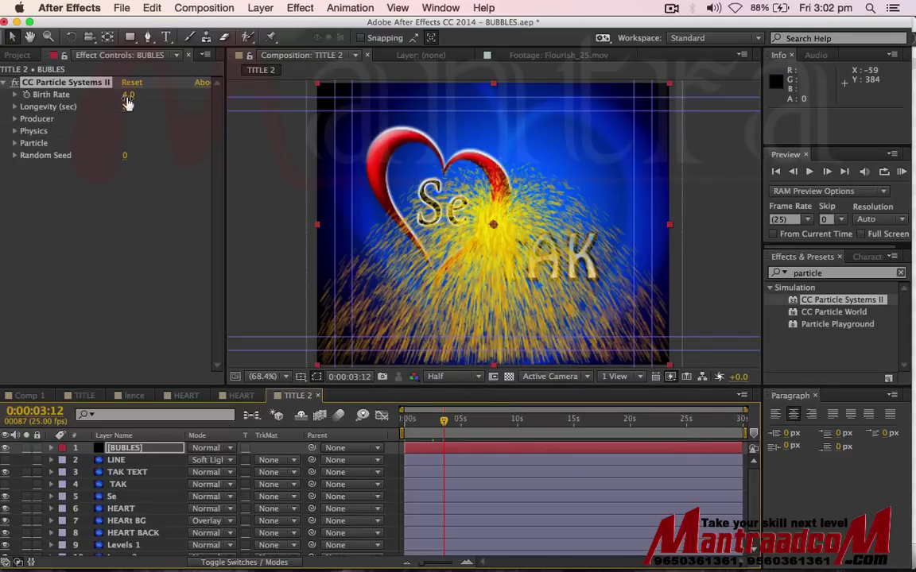
left_click_drag(127, 95, 120, 95)
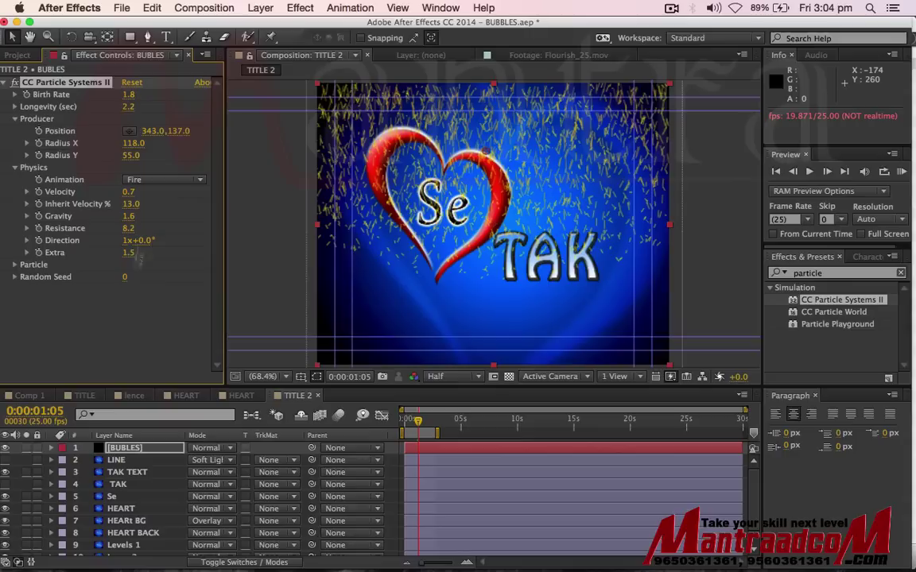
Step: Set the particle Animation to Explosive and Particle Type to Star, then preview
left_click(161, 180)
left_click(151, 173)
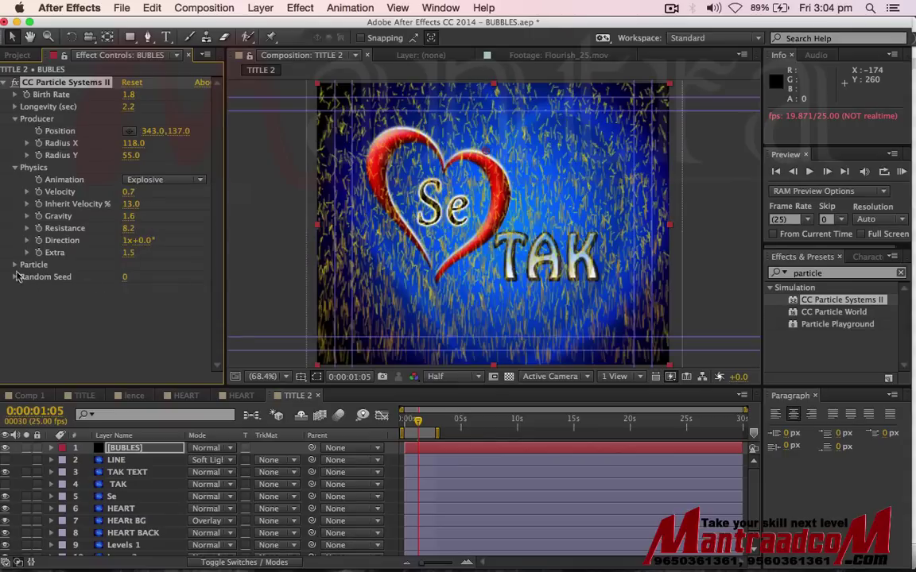
left_click(40, 266)
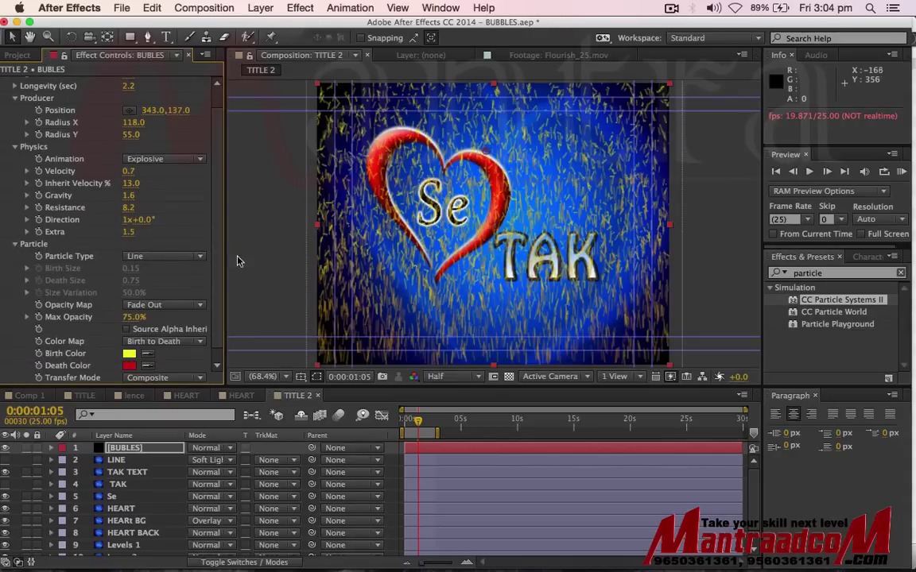
scroll(191, 270, "down", 1)
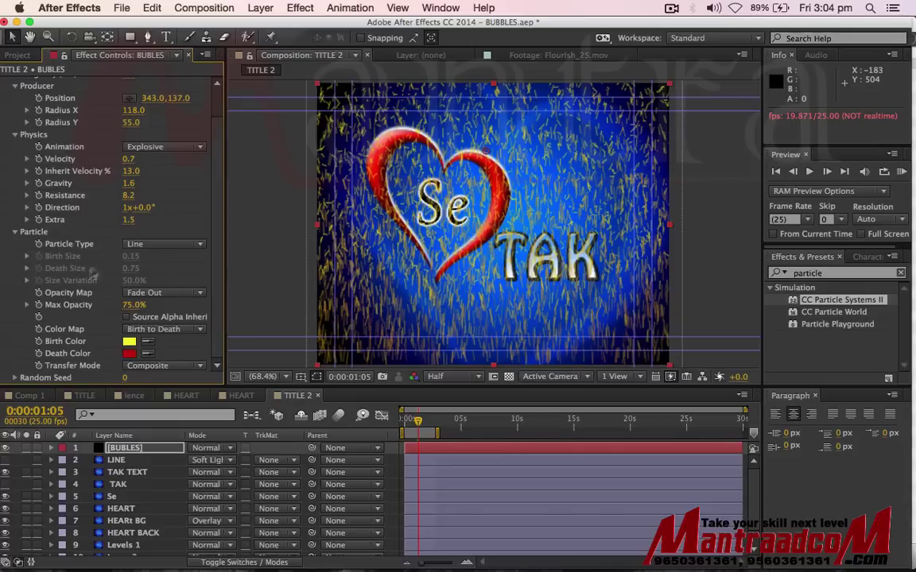
left_click(152, 249)
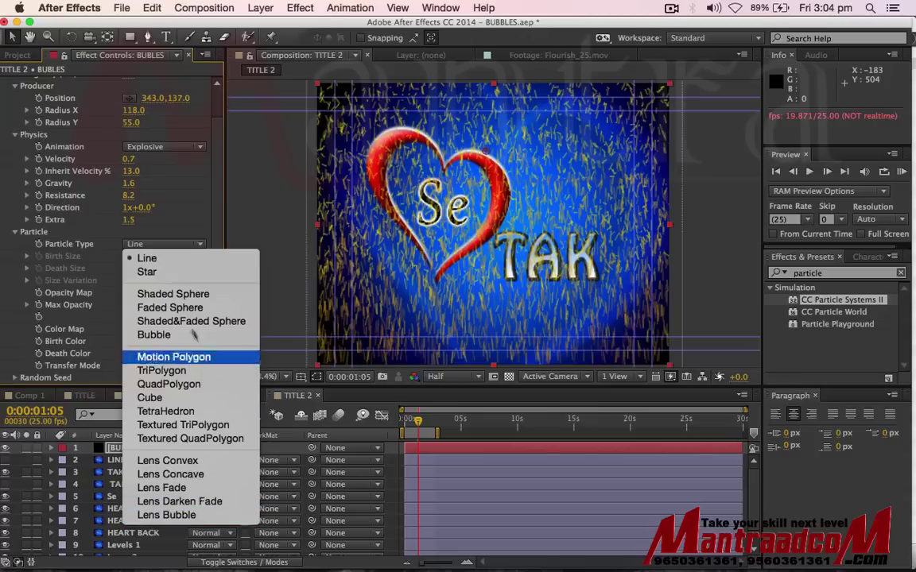
left_click(167, 273)
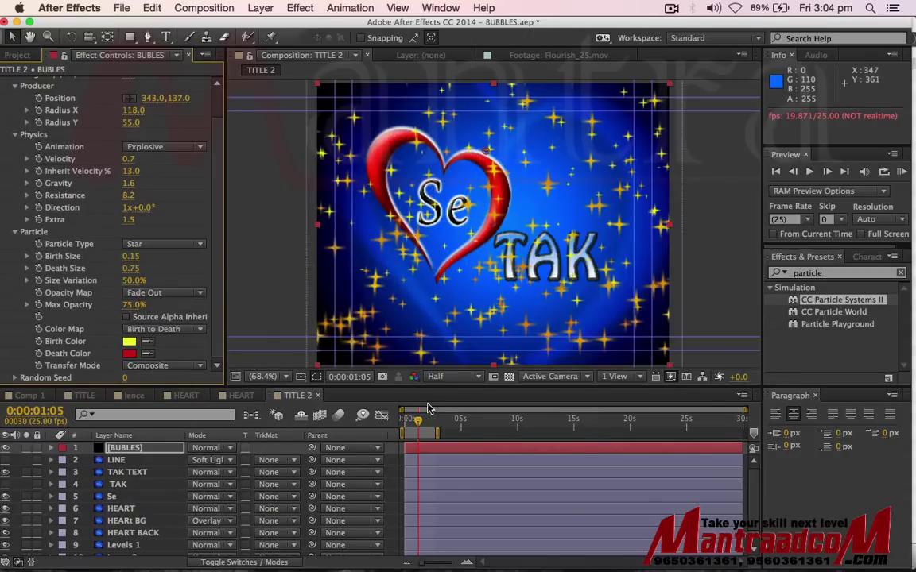
key("KP_0")
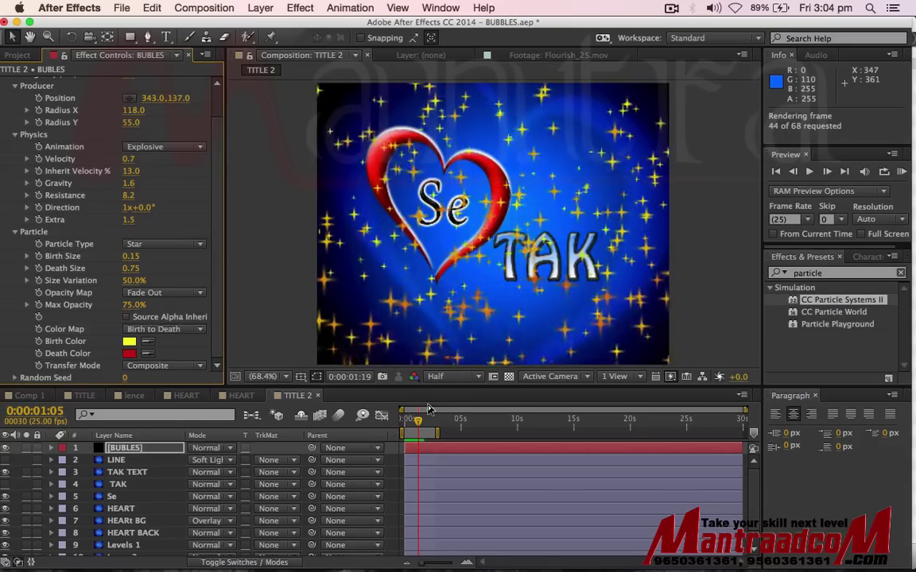
key("space")
Step: Try Shaded Sphere, Faded Sphere and Shaded&Faded Sphere particle types, settling on Bubble
left_click(153, 244)
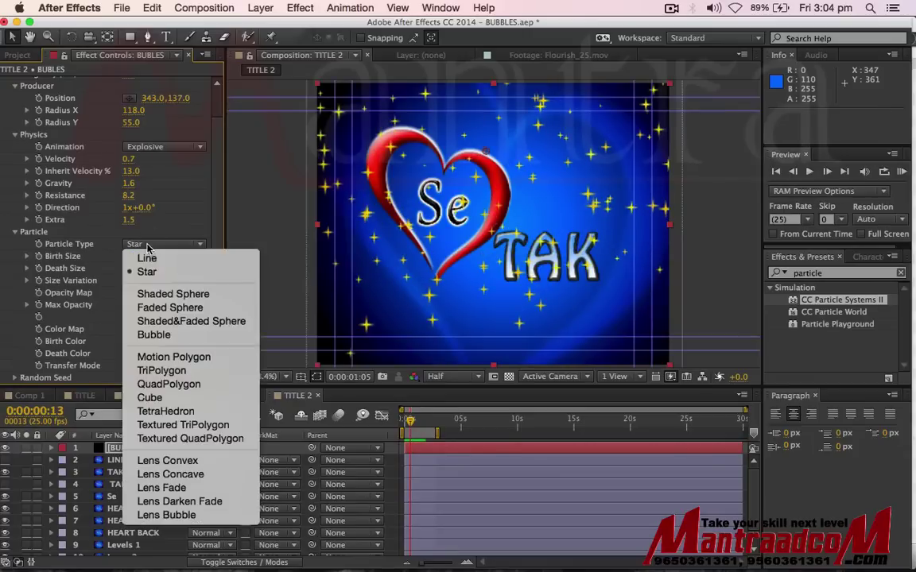
left_click(170, 294)
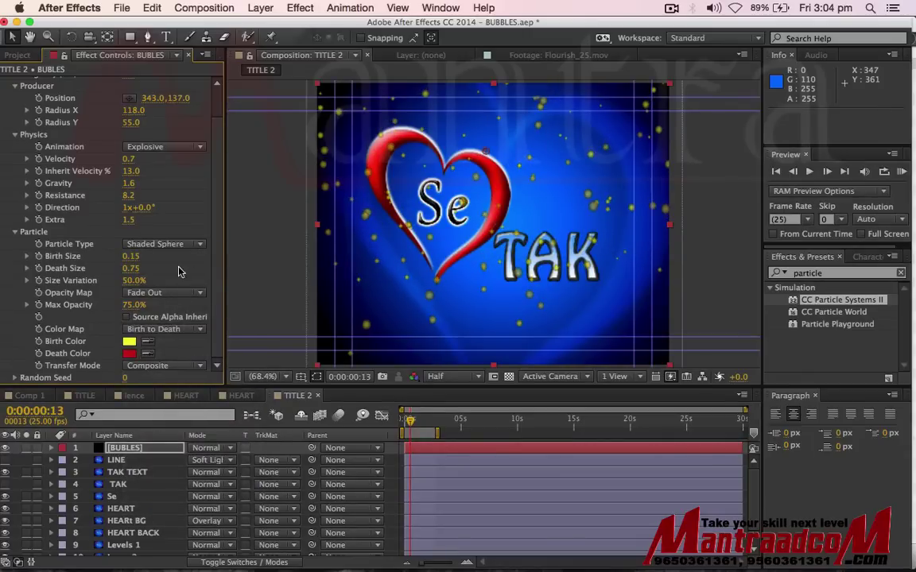
left_click(167, 247)
left_click(189, 310)
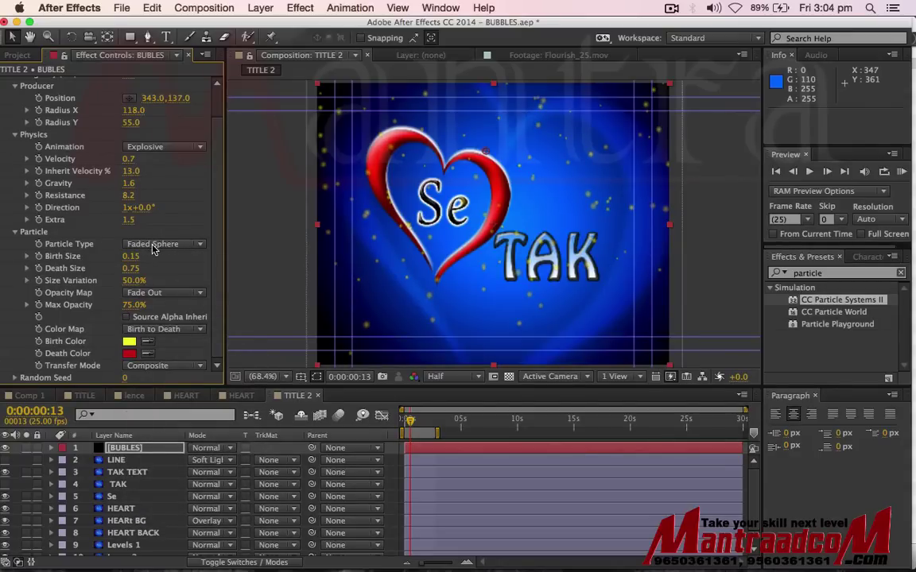
left_click(154, 249)
left_click(167, 321)
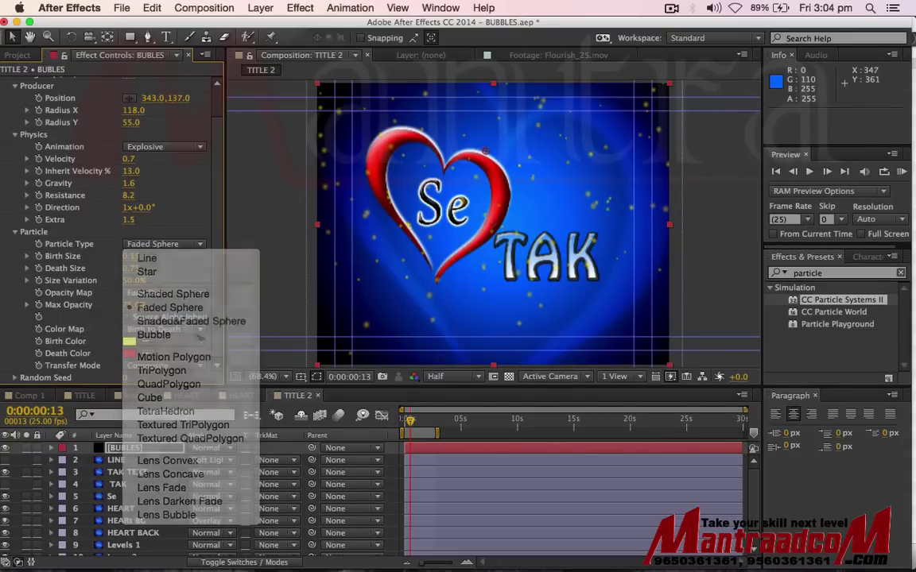
left_click(164, 249)
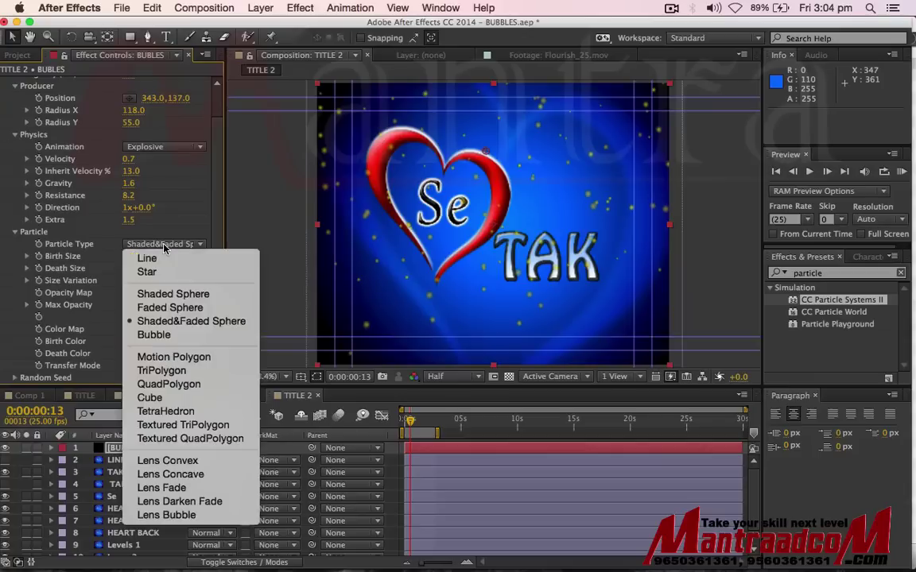
left_click(203, 340)
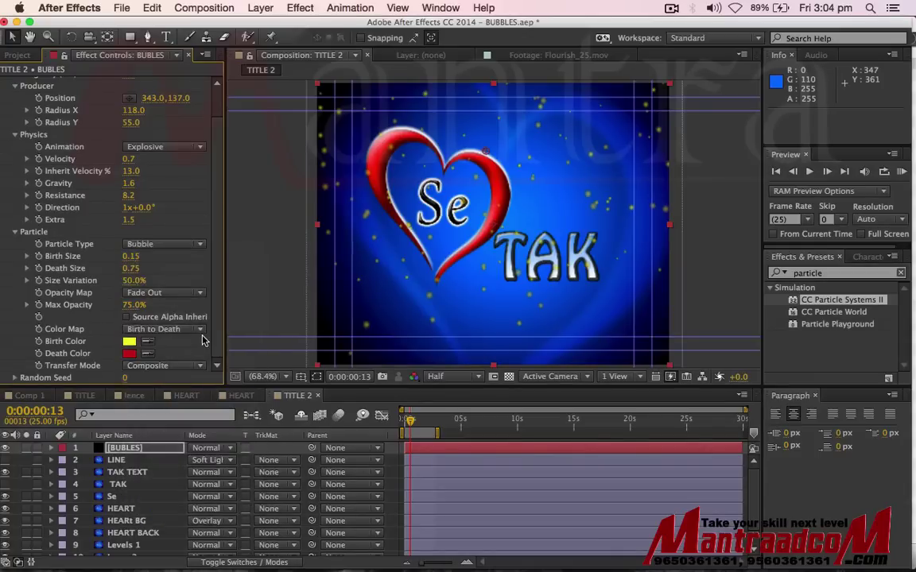
left_click(148, 248)
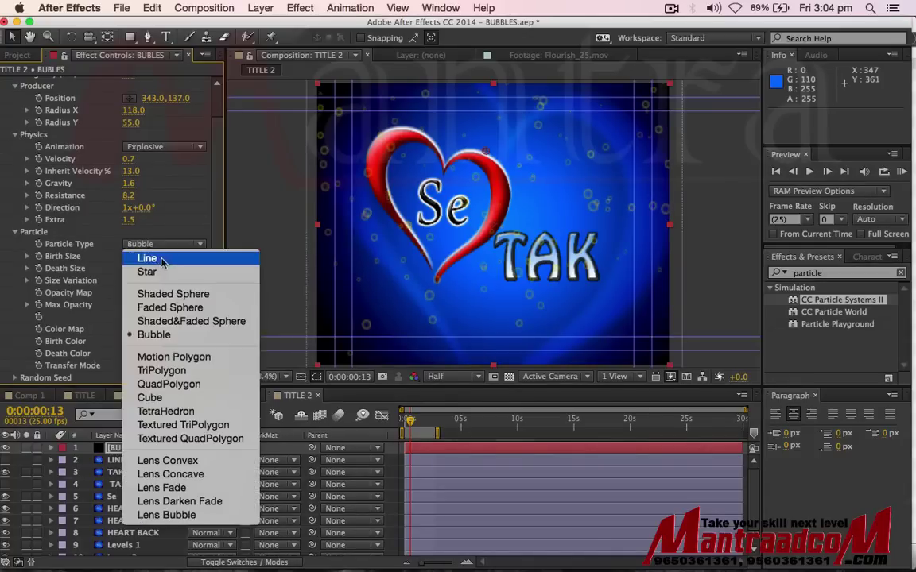
key("Escape")
Step: Set Birth Size to 0.16 and Death Size to 1.78, then return to the start
mouse_move(125, 259)
left_mouse_down()
mouse_move(162, 269)
mouse_move(143, 258)
mouse_move(100, 260)
left_mouse_up()
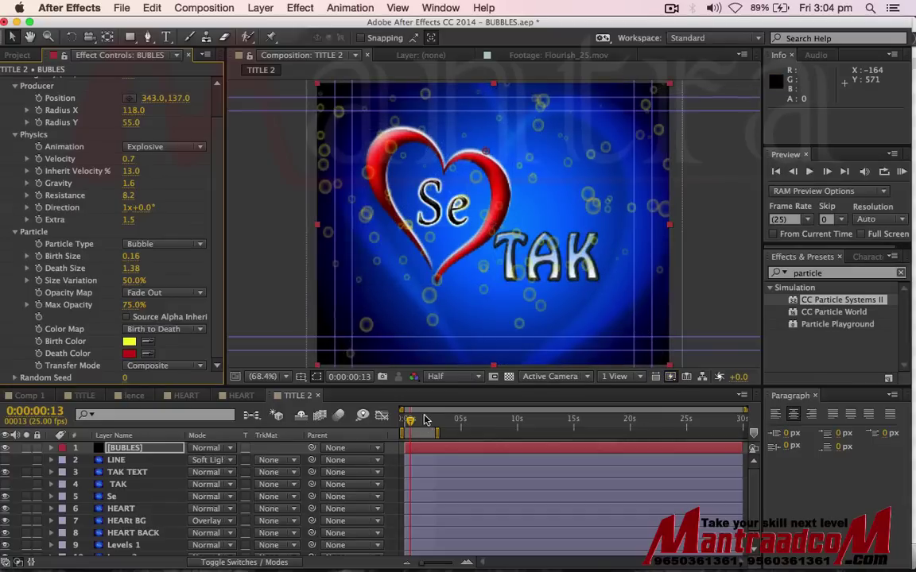
left_click_drag(409, 423, 430, 426)
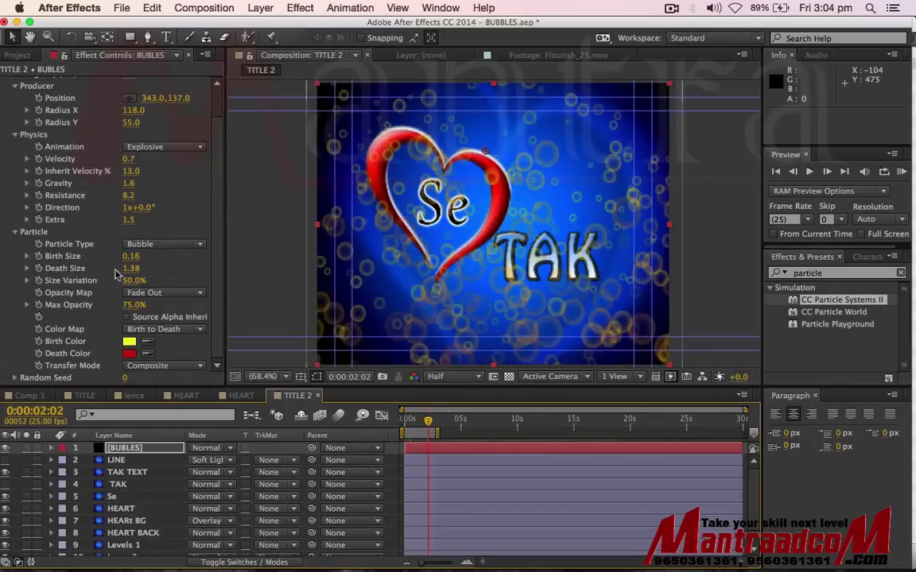
left_click_drag(131, 273, 160, 270)
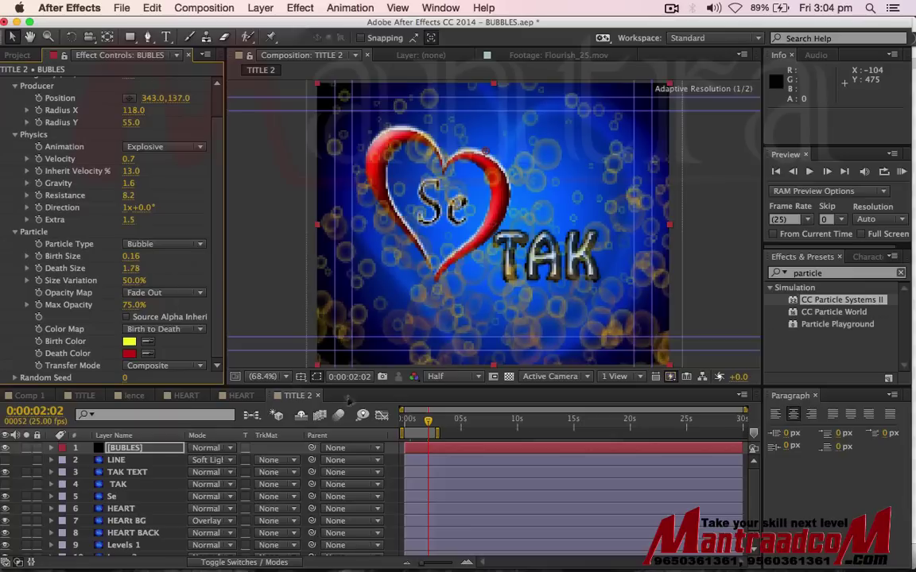
key("Home")
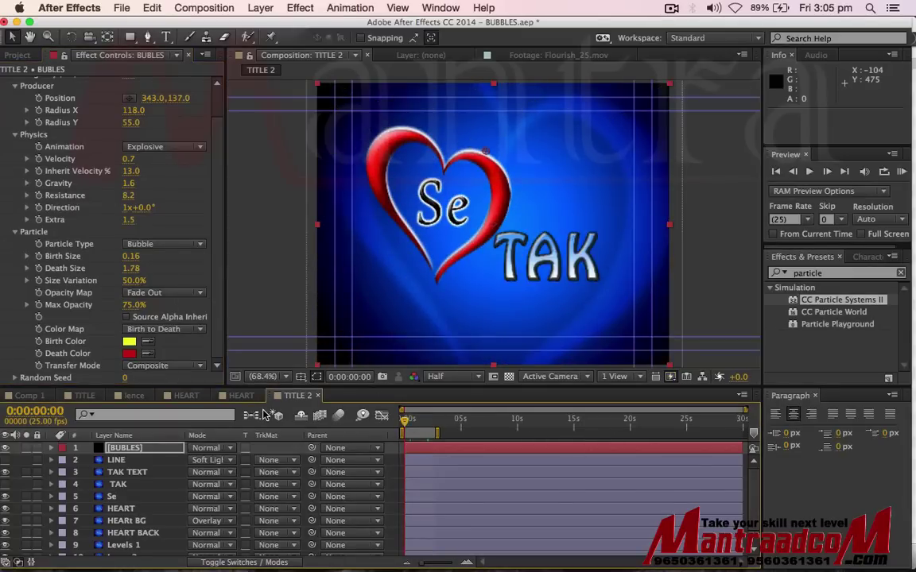
Step: After previewing, set the particle Birth Color to white and Death Color to black
key("KP_0")
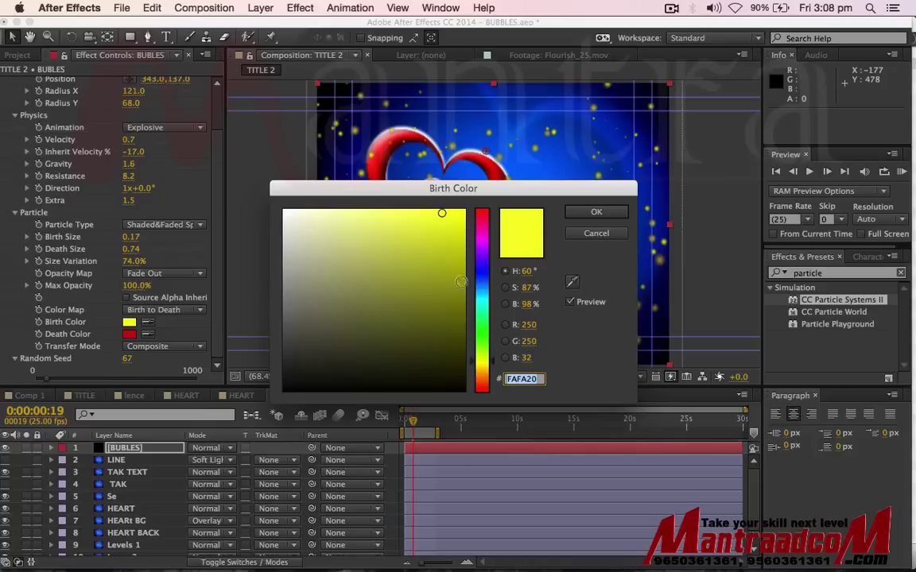
mouse_move(461, 281)
left_mouse_down()
mouse_move(374, 262)
mouse_move(256, 198)
left_mouse_up()
left_click(597, 211)
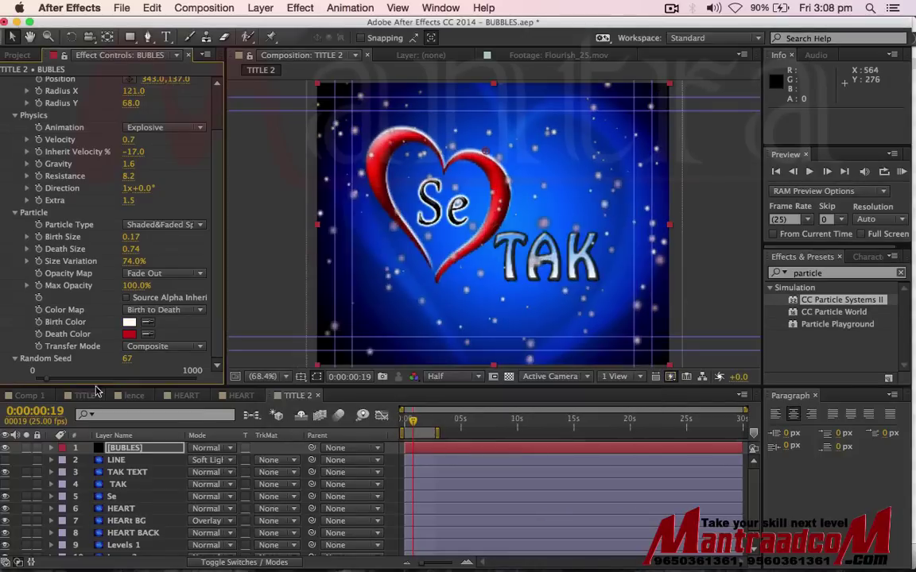
left_click(129, 334)
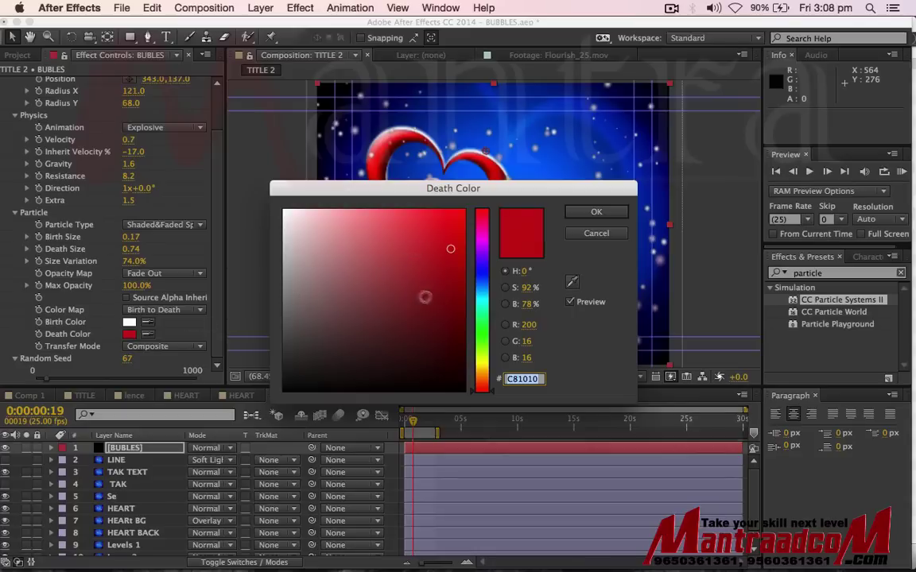
left_click_drag(487, 299, 482, 291)
left_click_drag(302, 307, 285, 391)
left_click(595, 212)
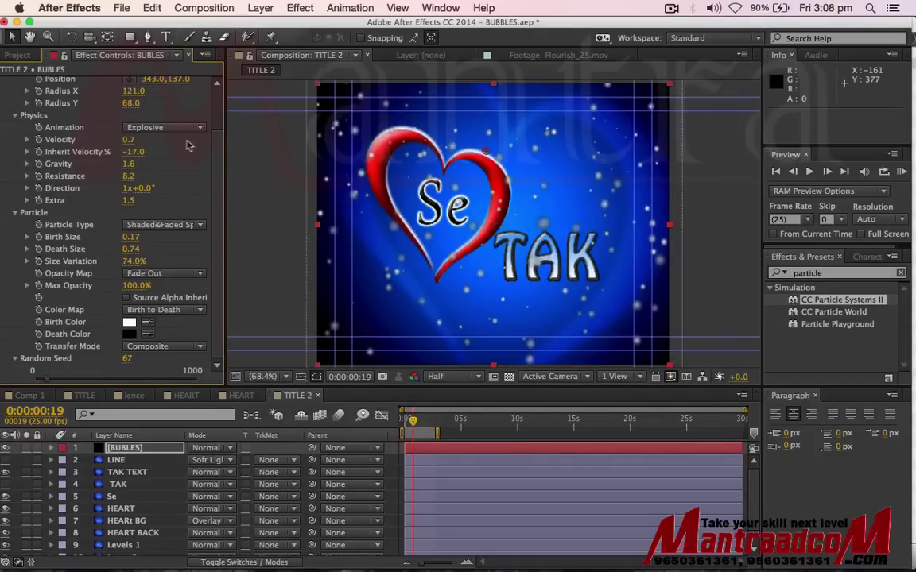
scroll(189, 146, "up", 3)
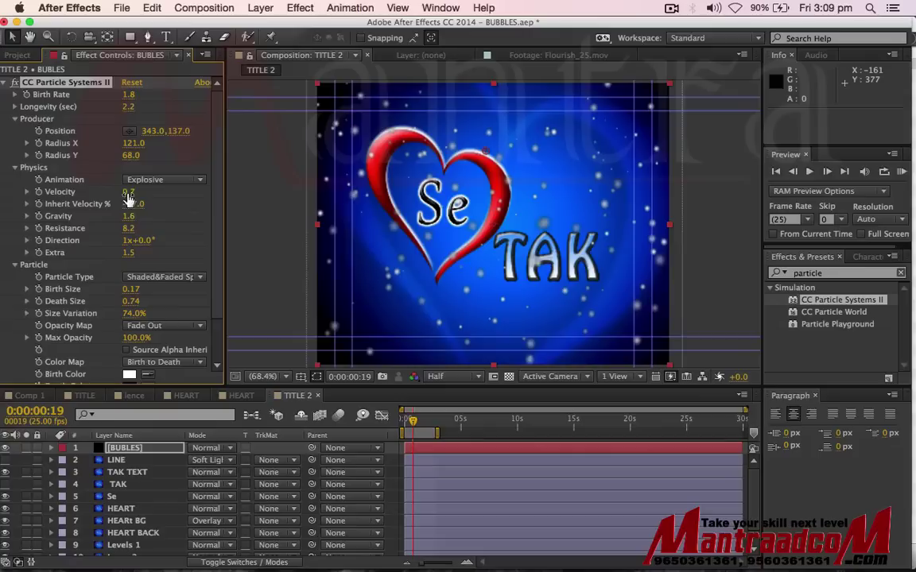
Step: Slow particle velocity to 0.5 or lower, preview, and move BUBLES just above Background
left_click_drag(129, 199, 109, 197)
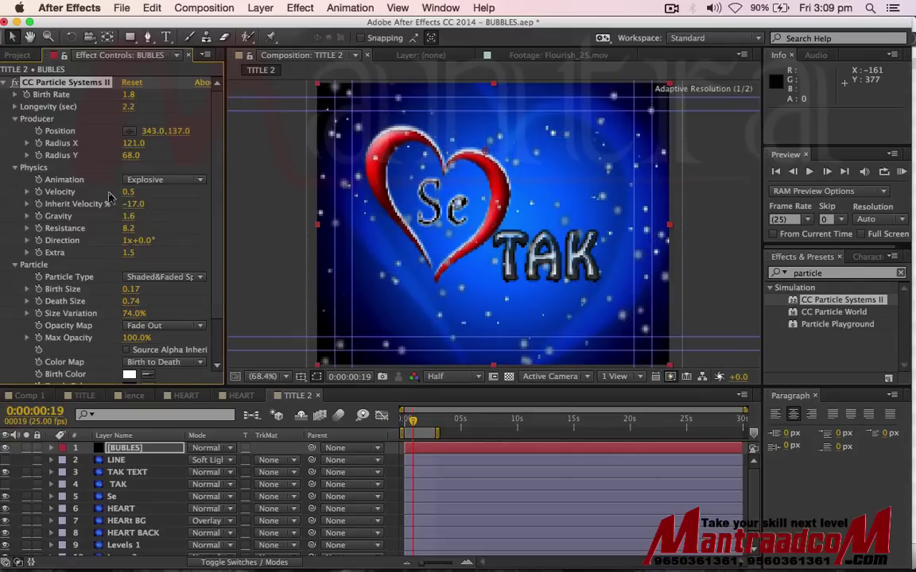
key("KP_0")
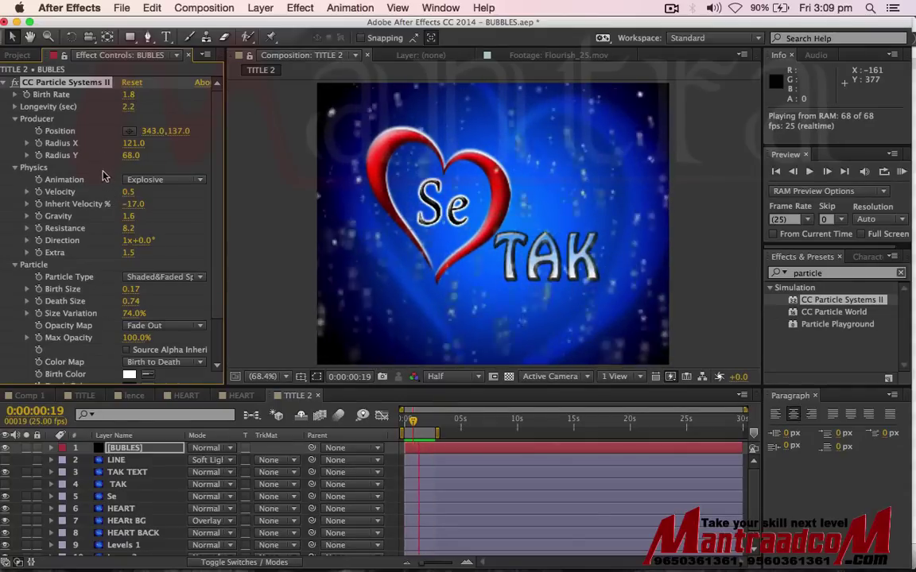
left_click(125, 206)
mouse_move(127, 193)
left_mouse_down()
mouse_move(113, 197)
mouse_move(146, 203)
left_mouse_up()
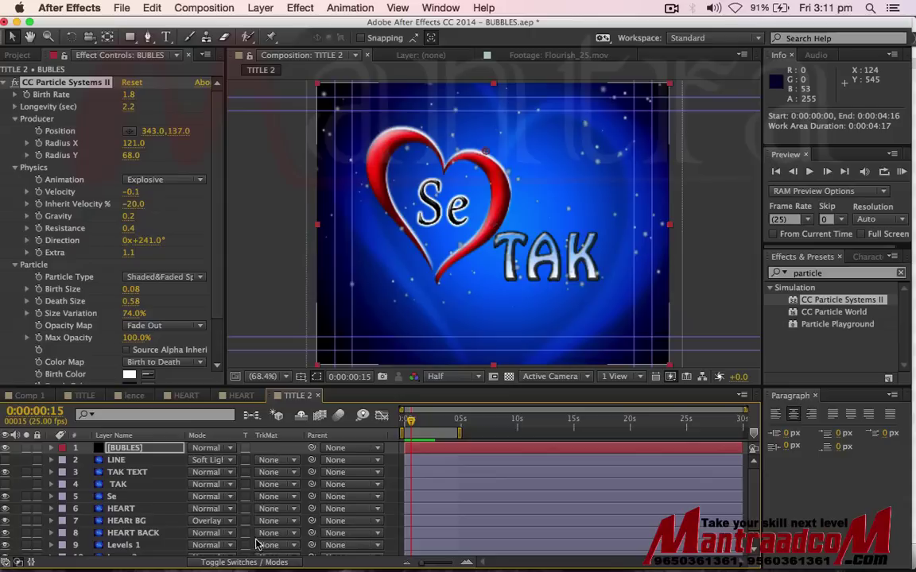
mouse_move(163, 452)
left_mouse_down()
mouse_move(143, 554)
mouse_move(147, 539)
left_mouse_up()
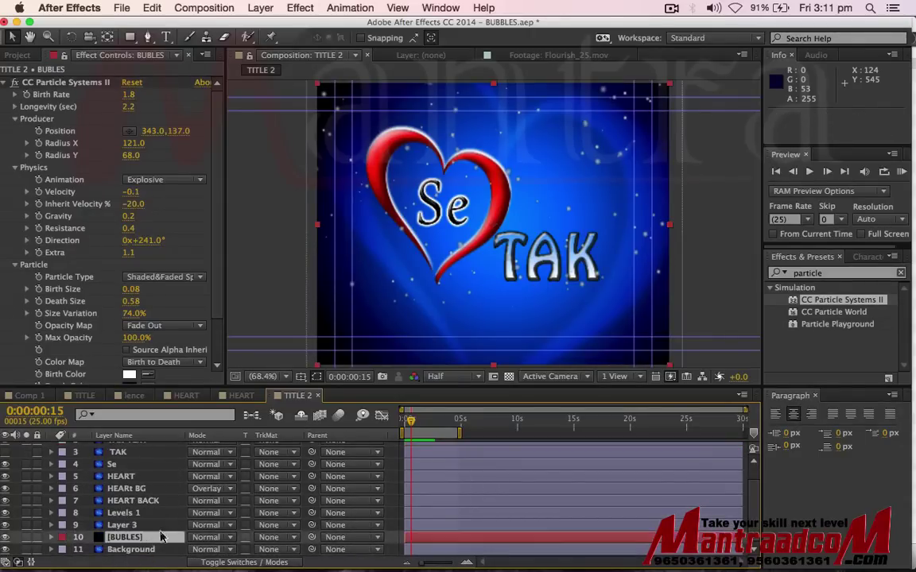
Step: Set the BUBLES layer's blending mode to Overlay after first trying Add
left_click(231, 541)
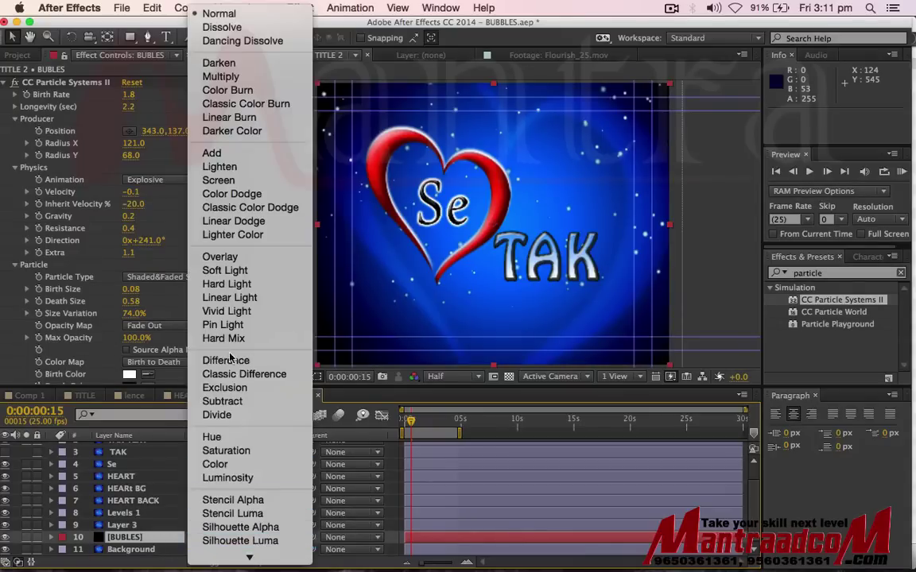
left_click(241, 159)
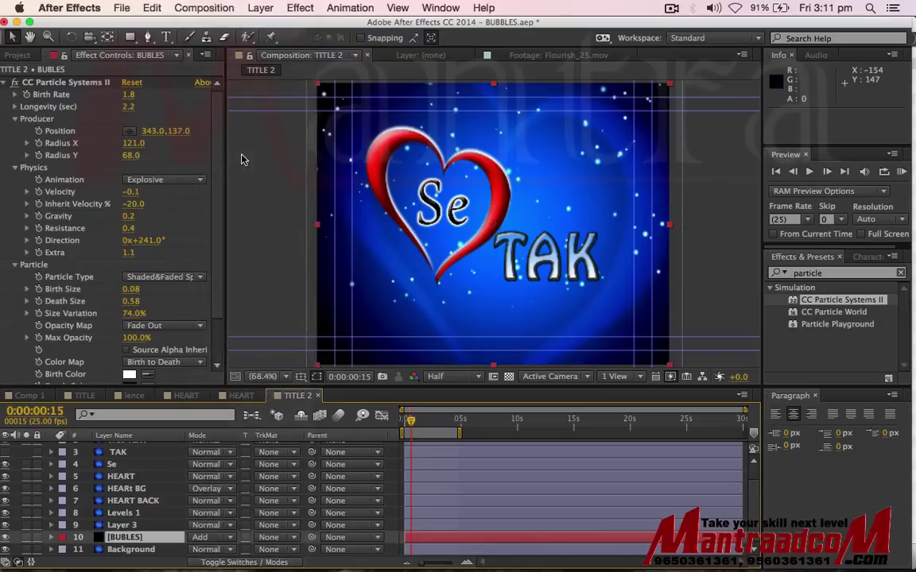
left_click(231, 539)
left_click(220, 257)
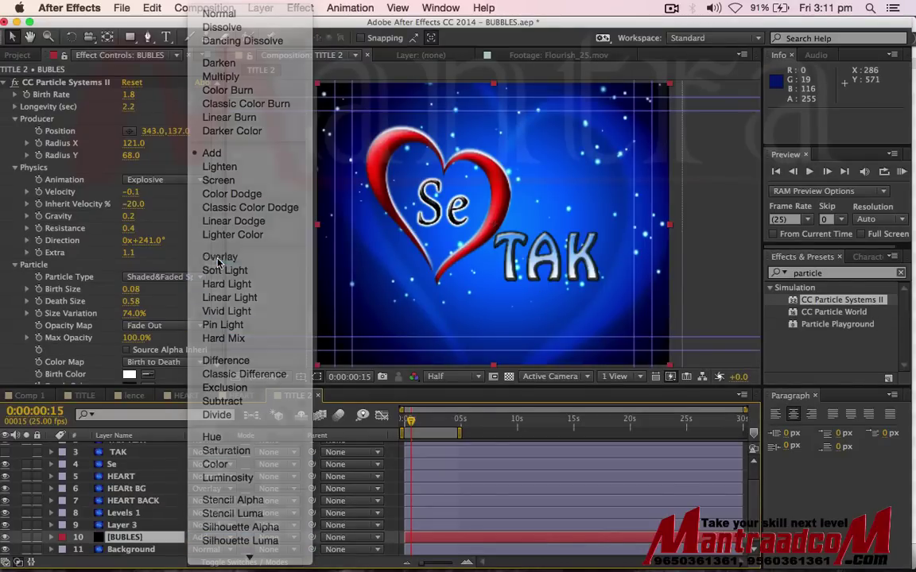
Step: RAM preview the composition with the Overlay particles, then stop playback
scroll(215, 267, "down", 3)
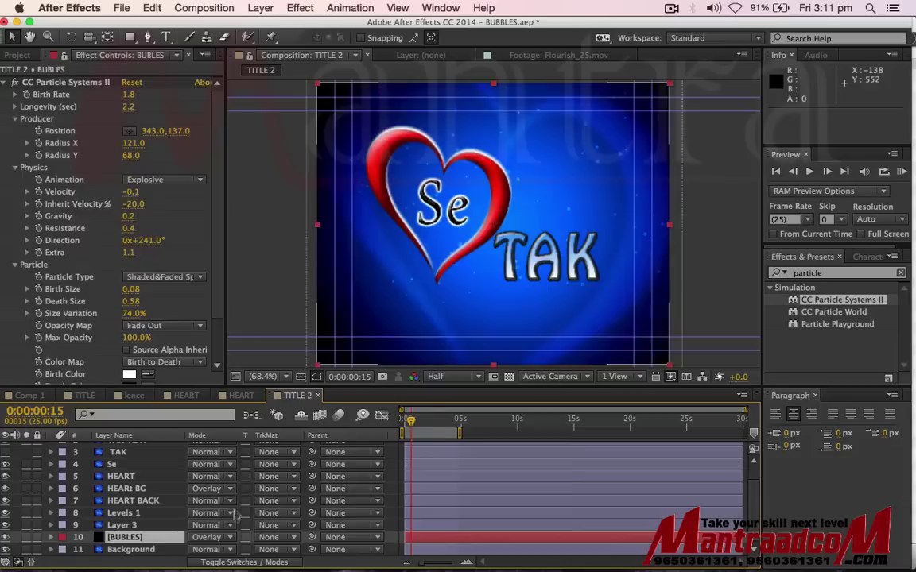
left_click_drag(459, 432, 574, 434)
key("KP_0")
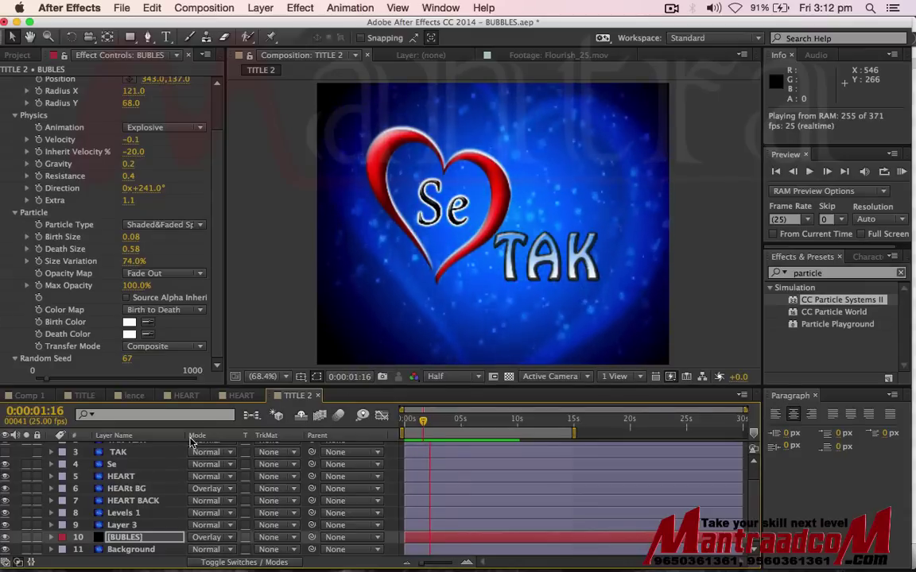
key("space")
Step: Move HEARt BG below HEART BACK, make it visible, and return to the composition start
left_click(131, 501)
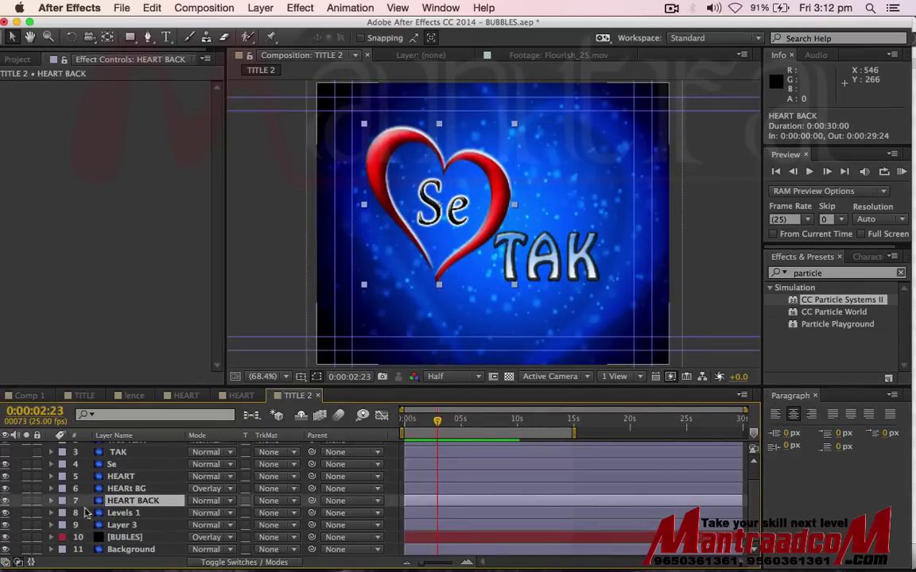
left_click(137, 489)
left_click_drag(143, 491, 135, 503)
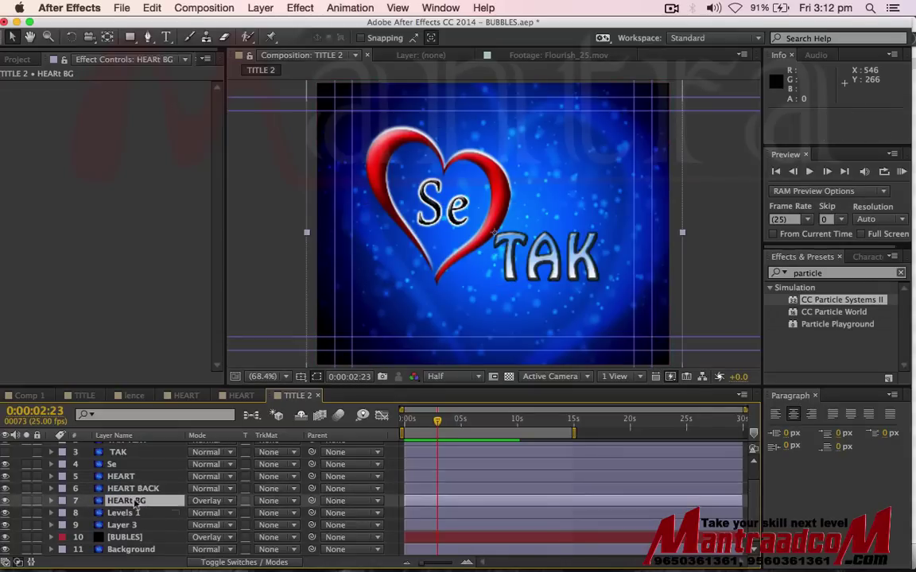
left_click(5, 500)
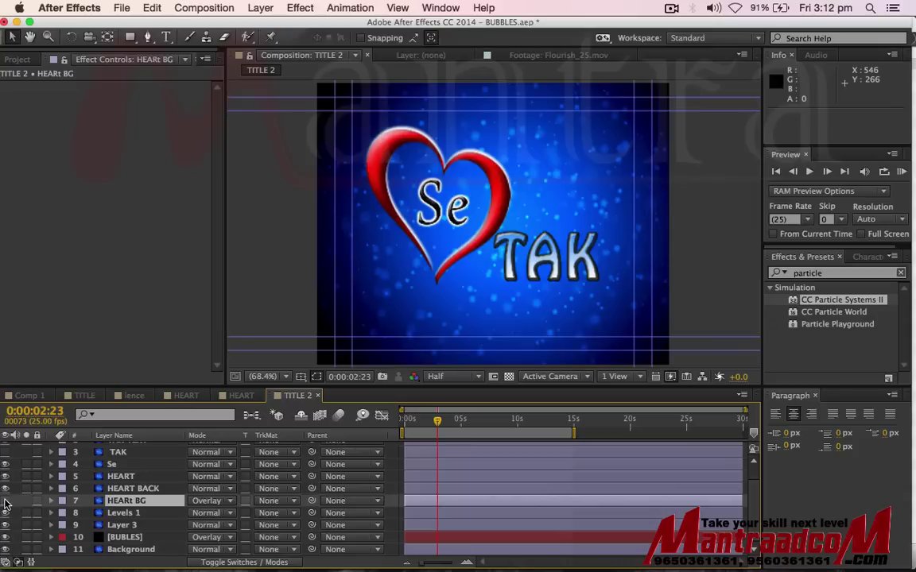
left_click_drag(438, 422, 404, 420)
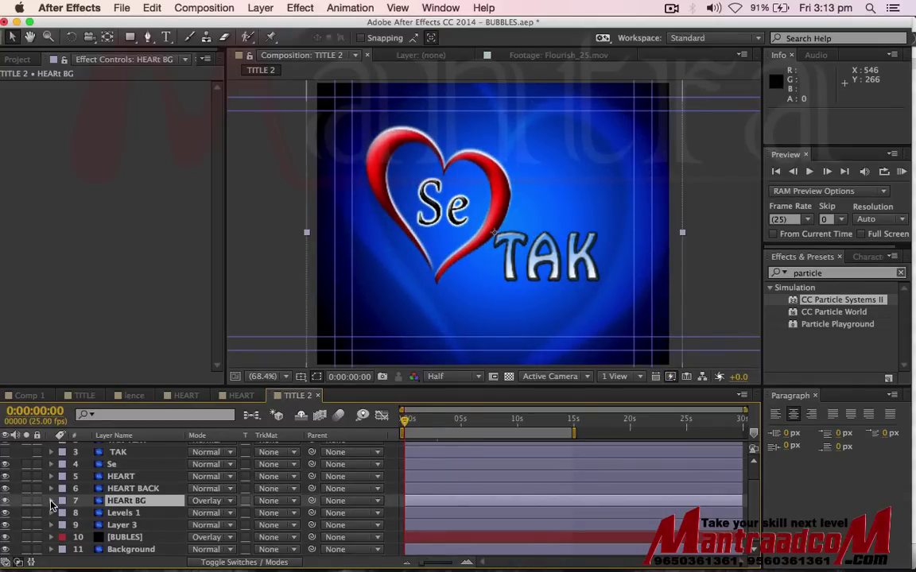
Step: Set HEARt BG's layer-style Global Light Angle to 229° and reveal its Transform properties
left_click(51, 500)
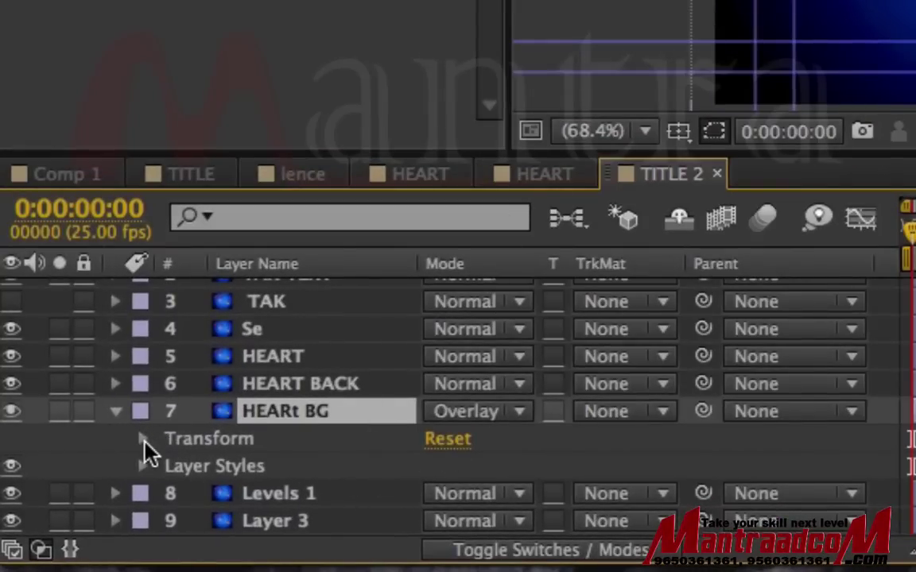
left_click(235, 471)
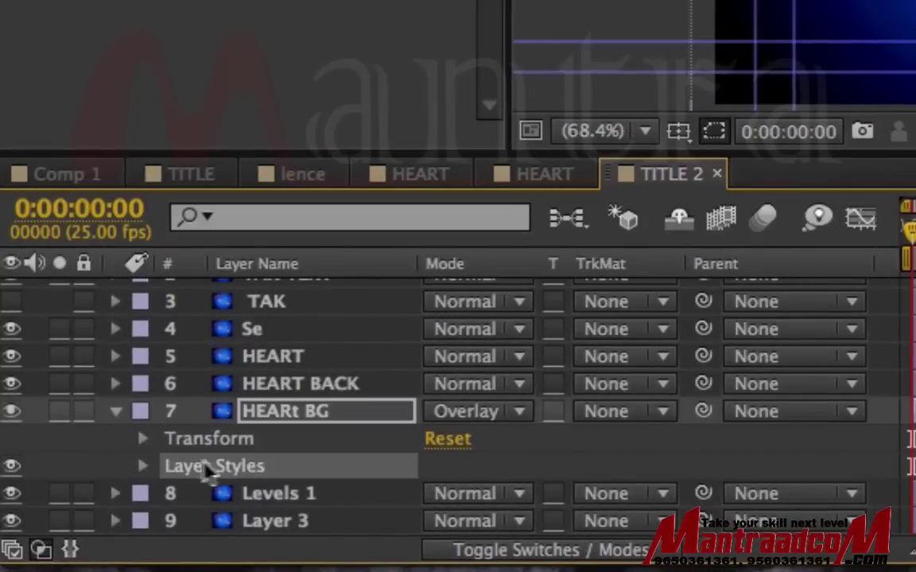
left_click(142, 468)
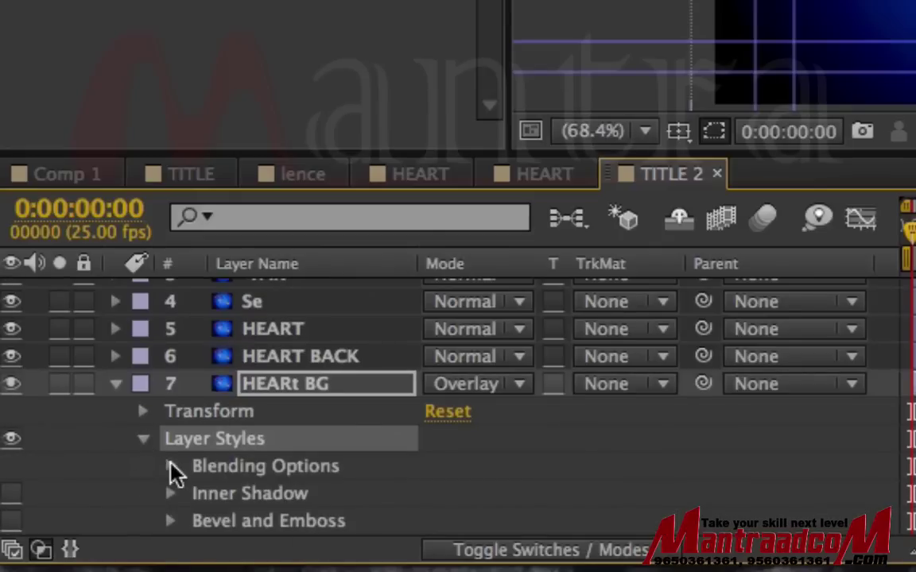
left_click(173, 467)
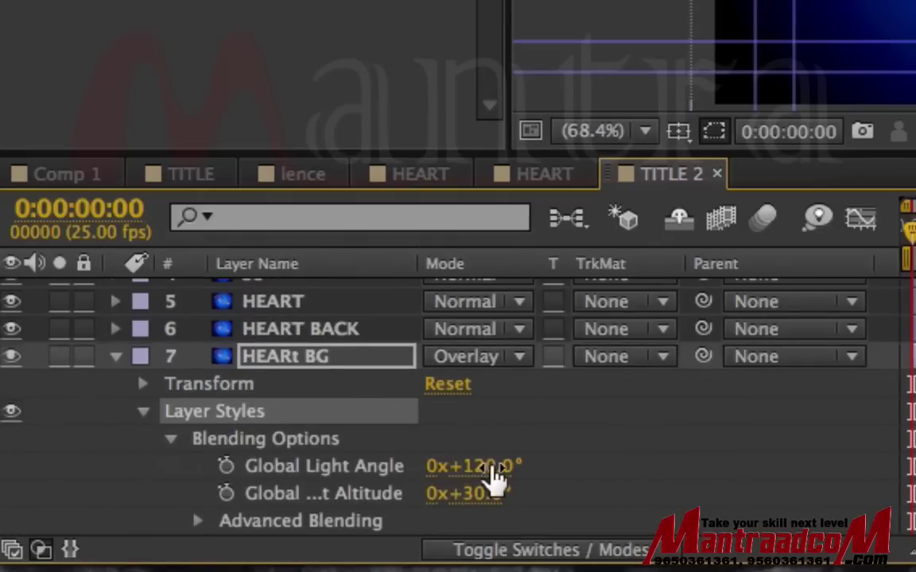
left_click_drag(496, 468, 676, 475)
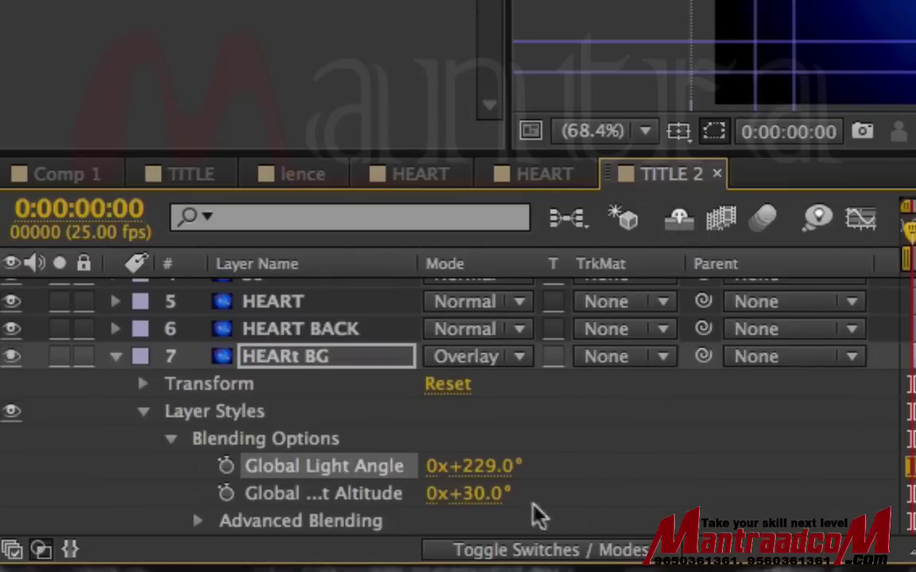
left_click(143, 410)
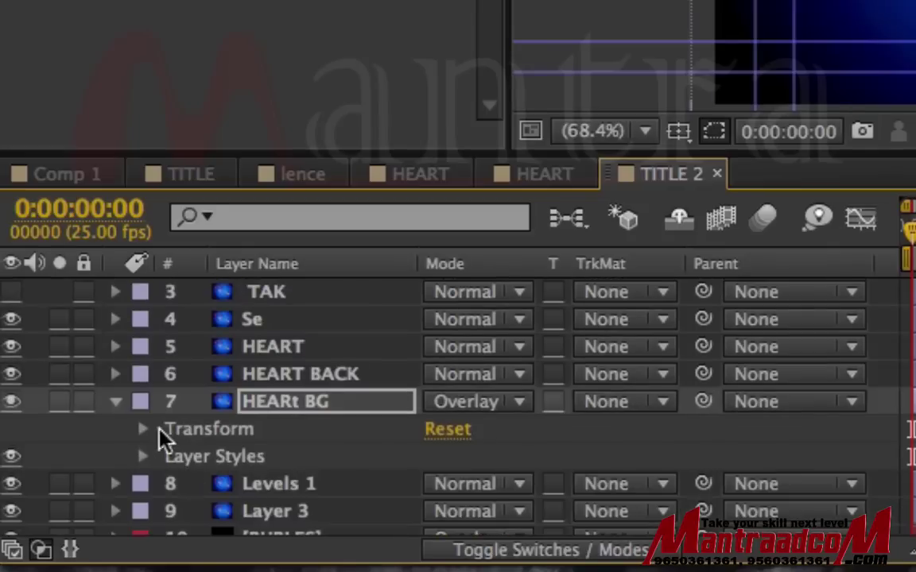
left_click(143, 429)
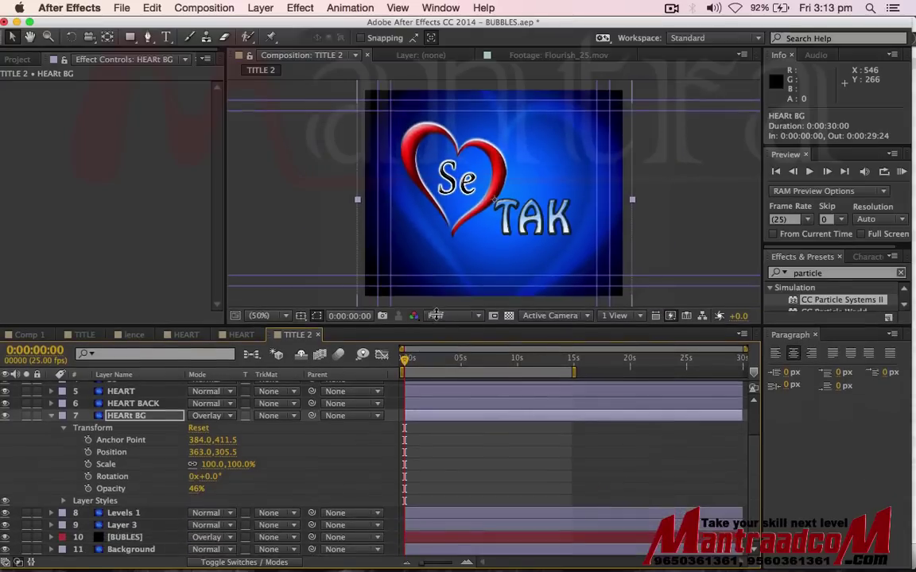
Step: Raise HEARt BG opacity to 100%, undoing trial anchor point, position and scale changes
left_click_drag(437, 314, 436, 305)
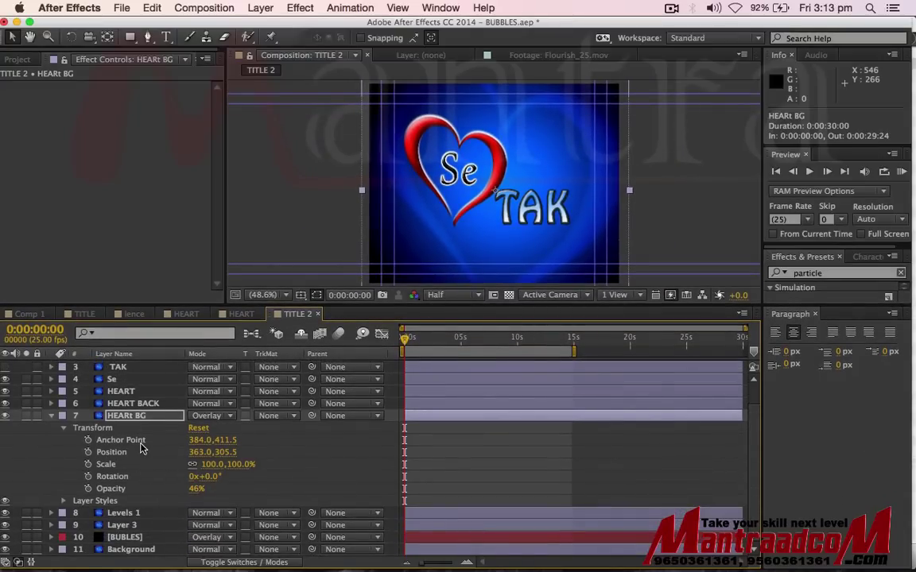
left_click_drag(200, 439, 103, 440)
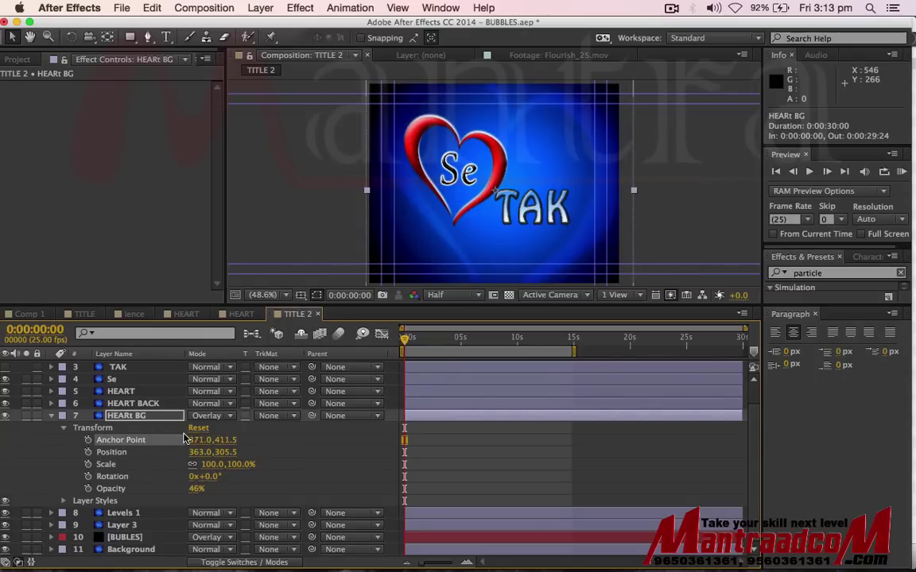
key("super+z")
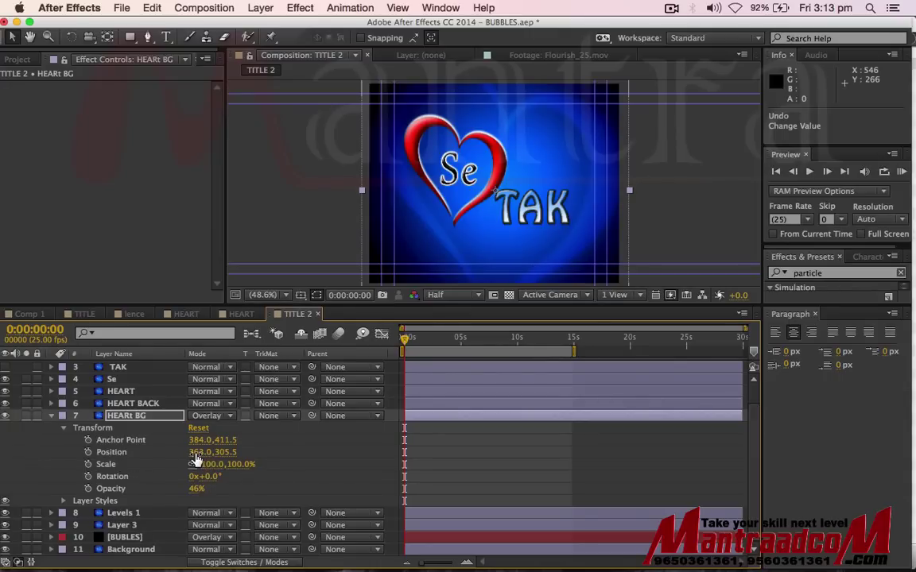
left_click_drag(195, 453, 91, 451)
left_click(88, 452)
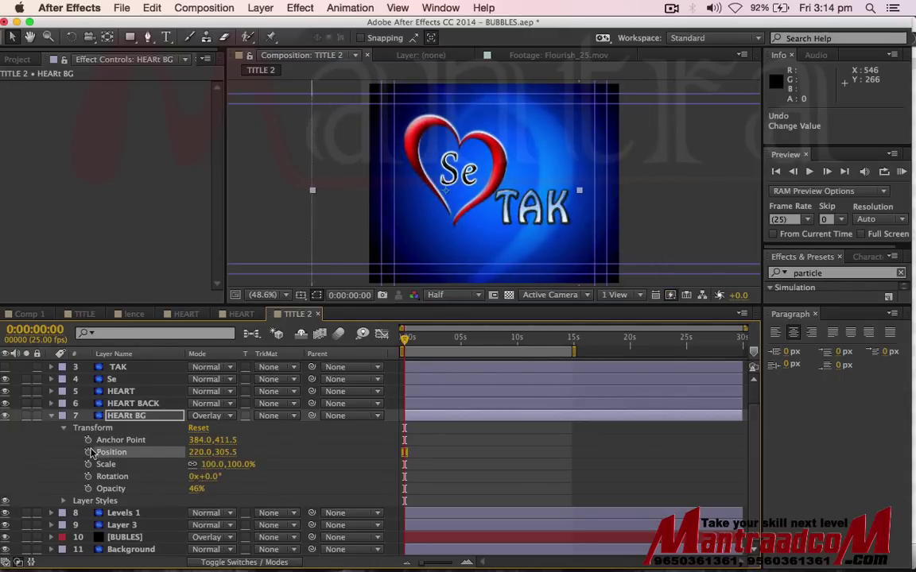
key("super+z")
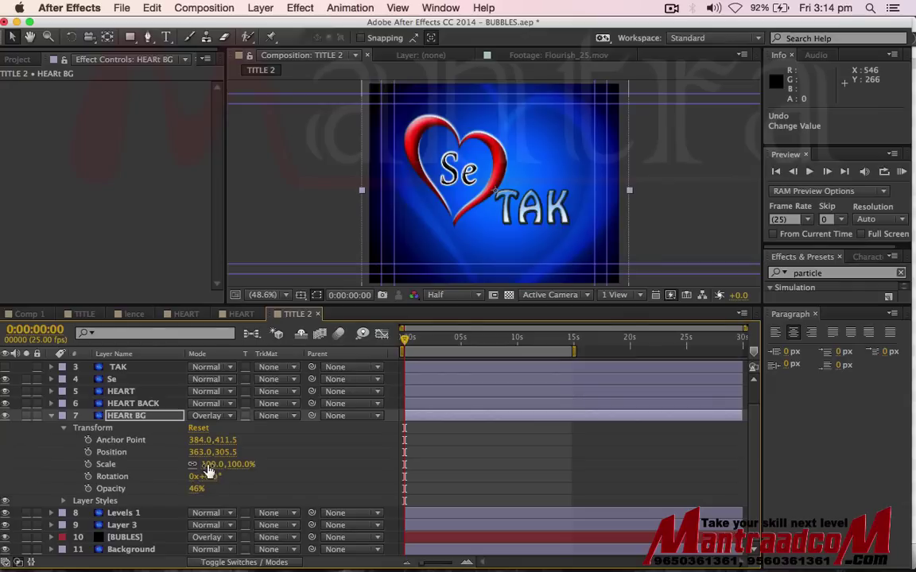
mouse_move(208, 471)
left_mouse_down()
mouse_move(151, 474)
mouse_move(270, 488)
left_mouse_up()
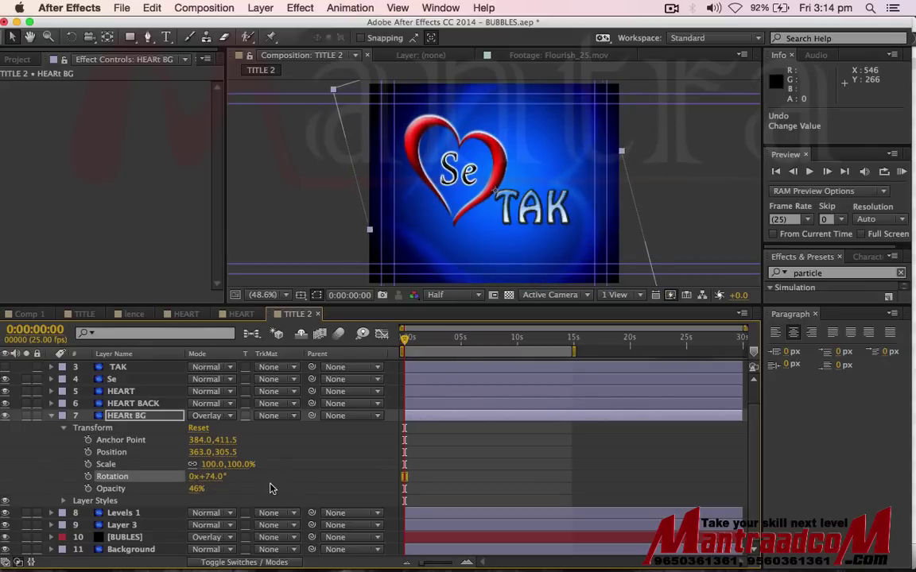
key("ctrl+z")
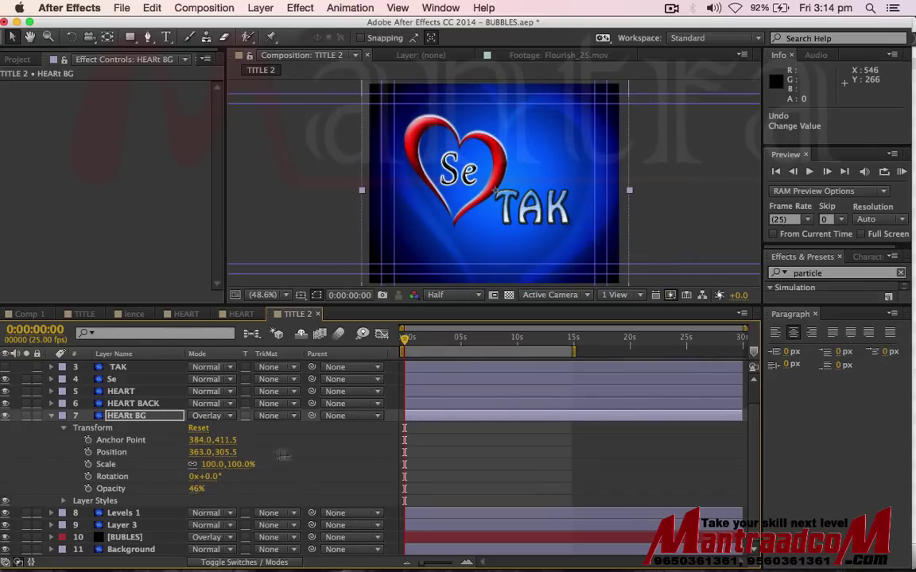
left_click_drag(204, 489, 272, 493)
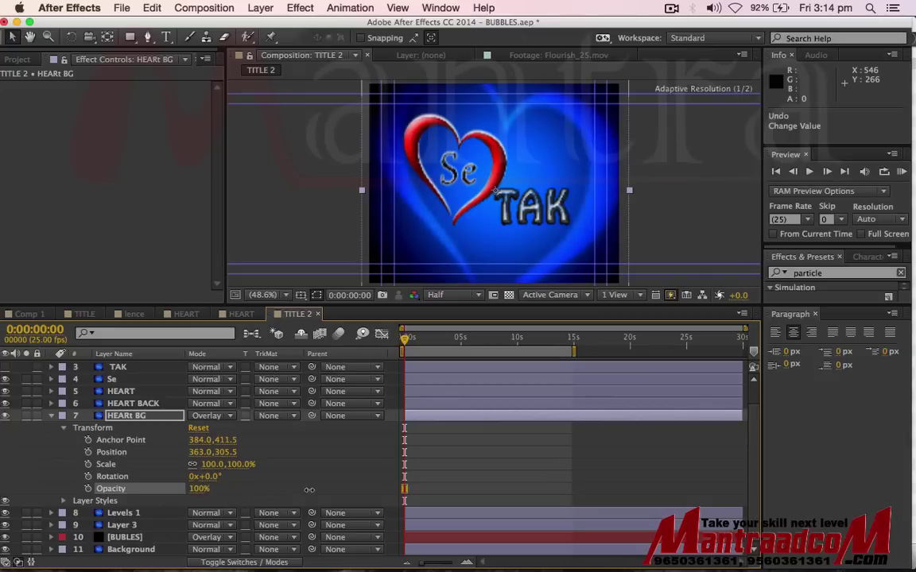
left_click(147, 418)
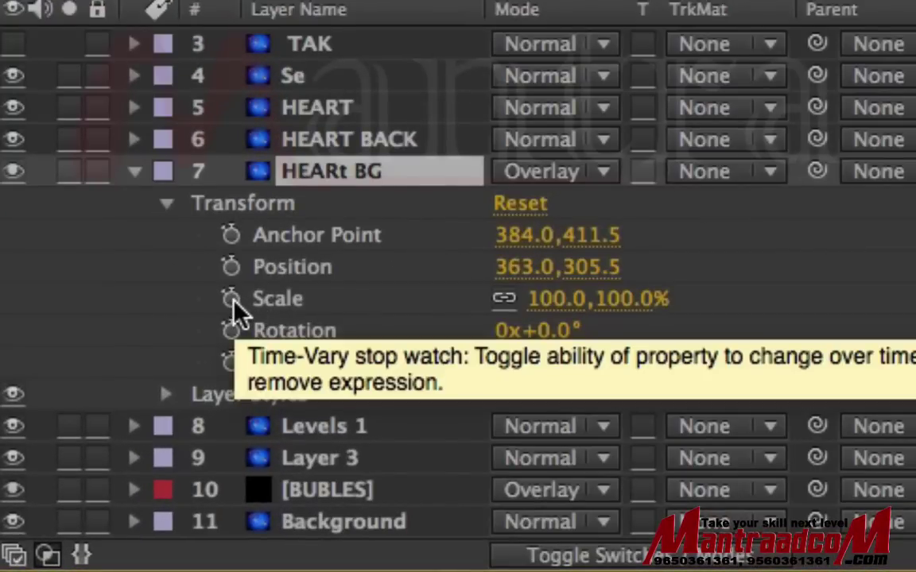
Step: Keyframe HEARt BG scale with the end key at about 6:21 and 30% at 0s
left_click(231, 299)
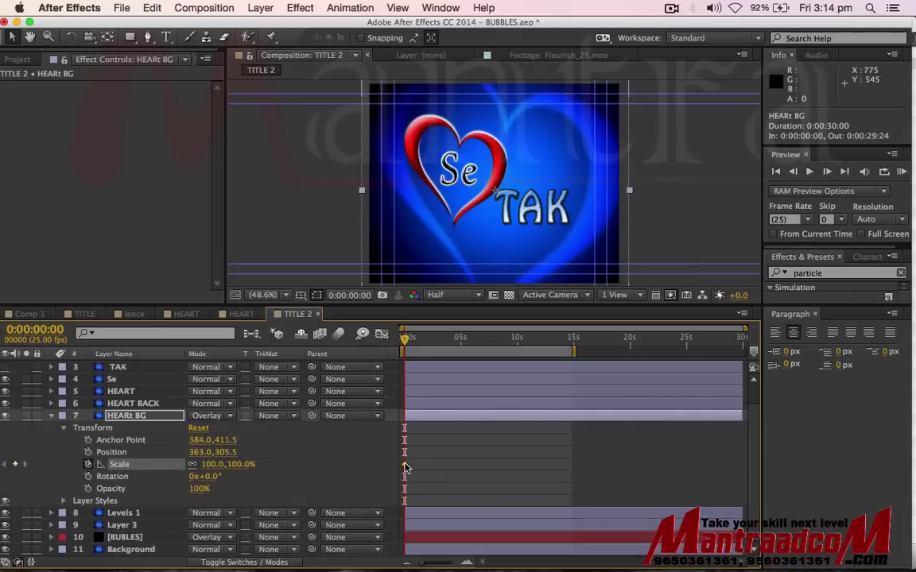
mouse_move(405, 467)
left_click_drag(404, 467, 467, 466)
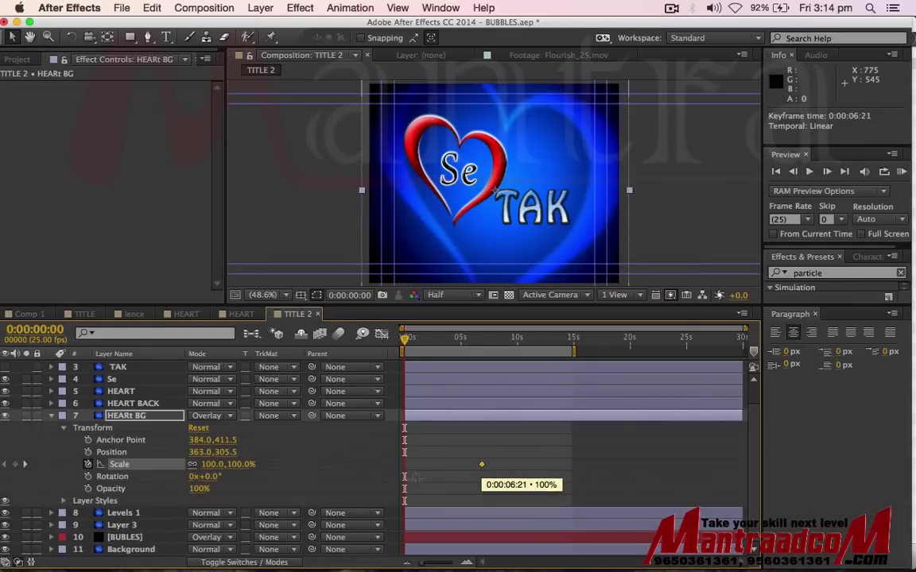
mouse_move(207, 465)
left_mouse_down()
mouse_move(141, 464)
mouse_move(155, 459)
left_mouse_up()
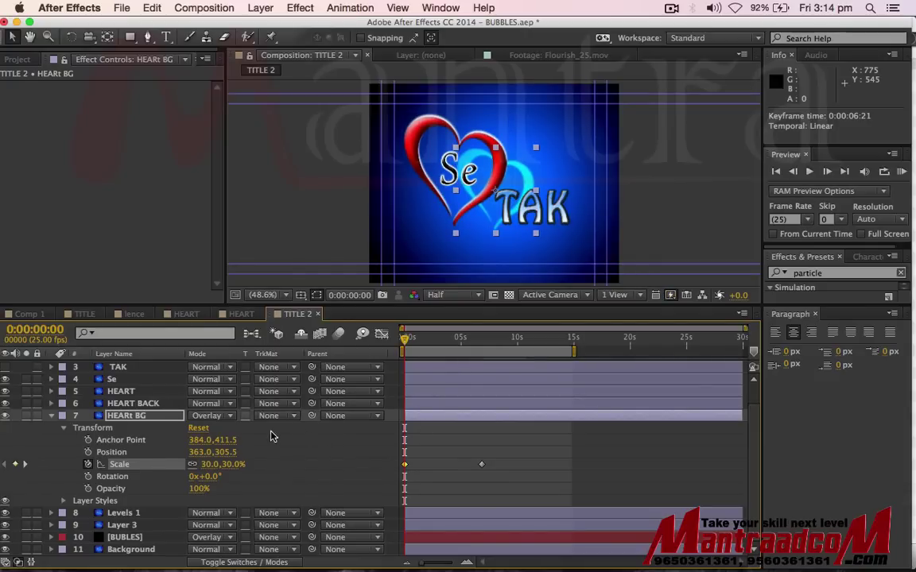
Step: Keyframe HEARt BG opacity from 0% at 0s to full at about 1s, then RAM preview
left_click(88, 488)
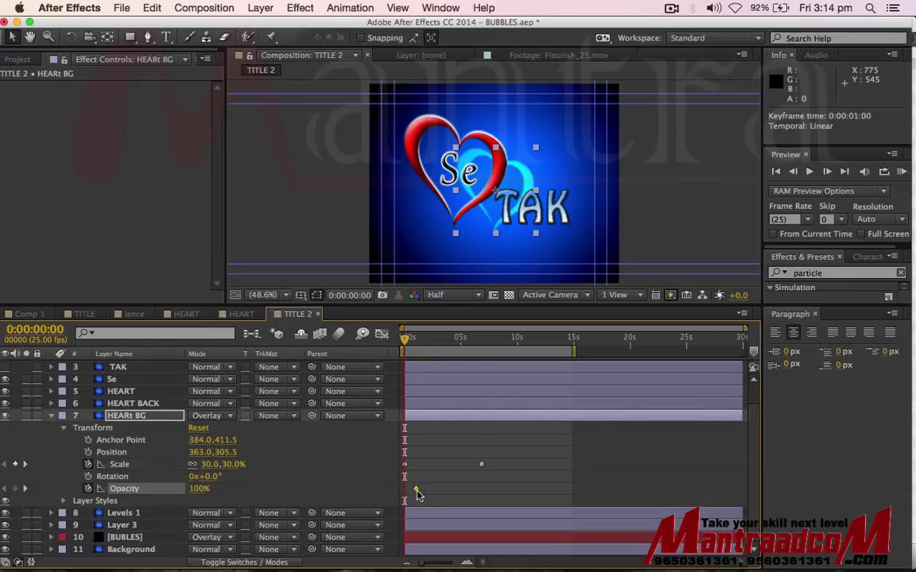
left_click_drag(405, 489, 422, 489)
left_click_drag(199, 488, 119, 490)
mouse_move(405, 339)
left_mouse_down()
mouse_move(437, 342)
mouse_move(298, 332)
left_mouse_up()
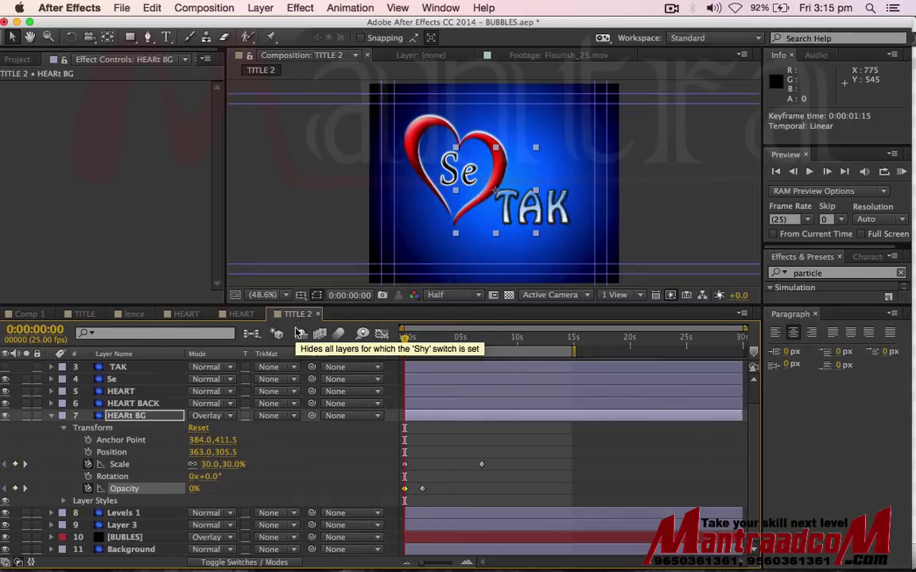
key("KP_0")
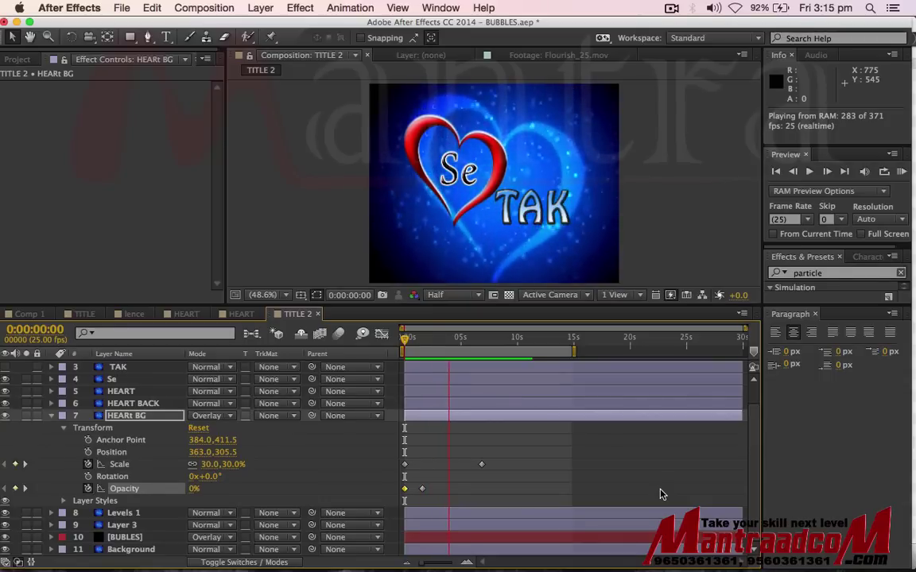
Step: Set the final Scale keyframe at 0:00:06:21 to 215% and RAM preview from 0s
key("space")
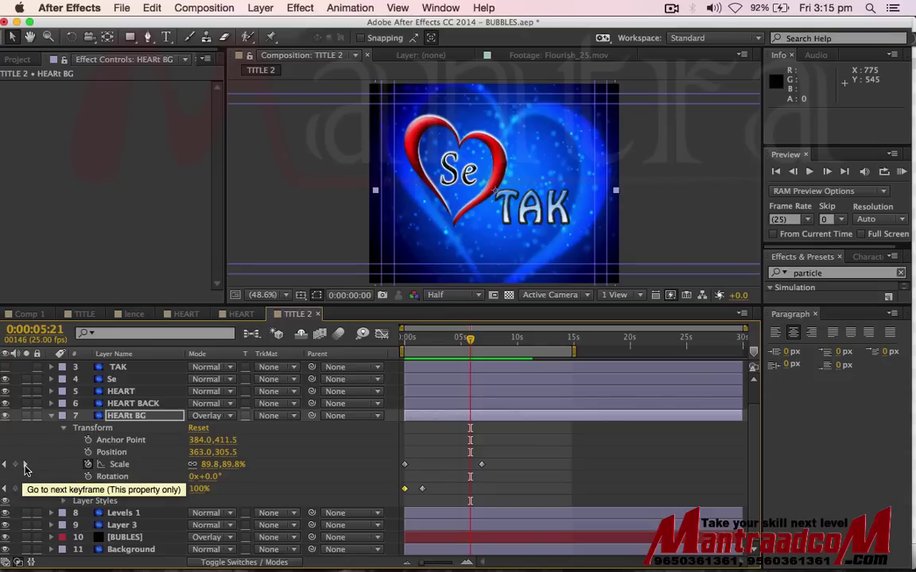
left_click(25, 465)
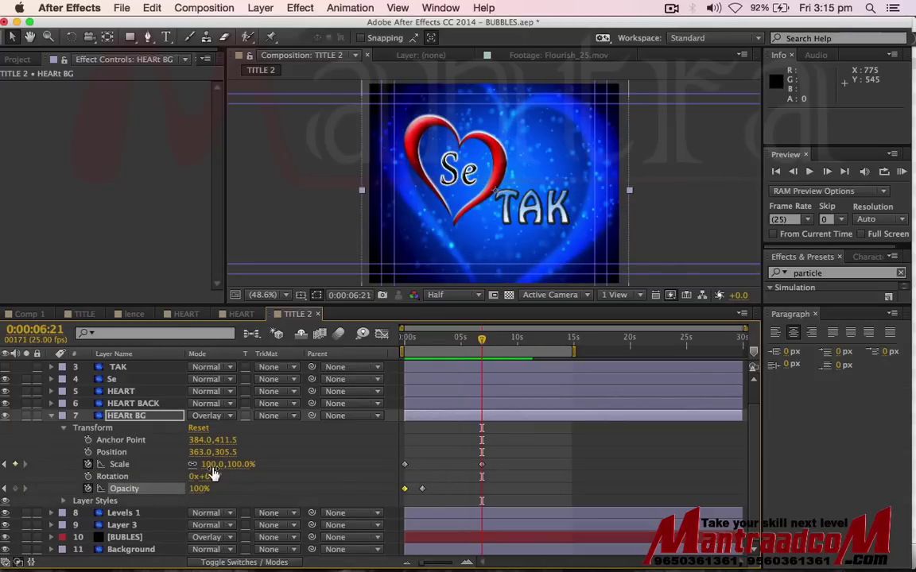
left_click_drag(209, 464, 296, 468)
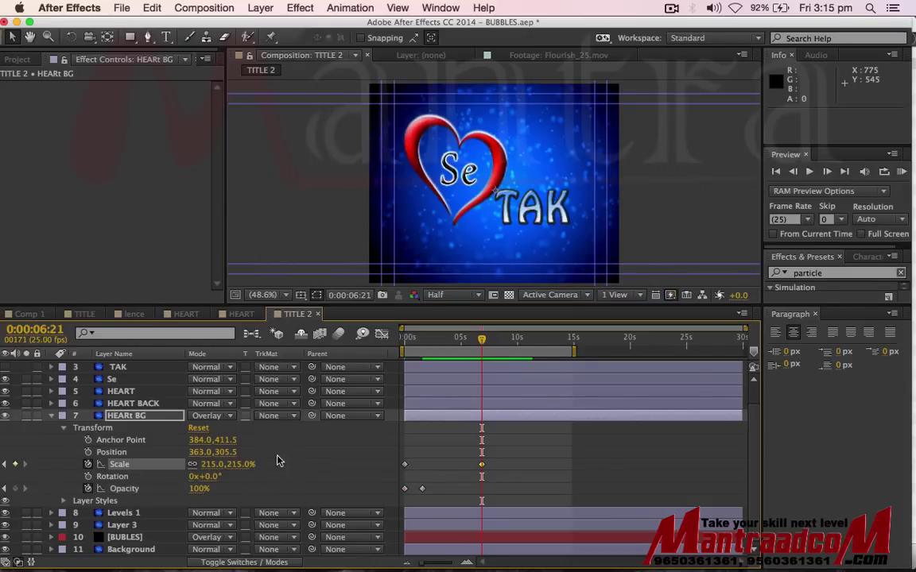
left_click_drag(482, 340, 367, 340)
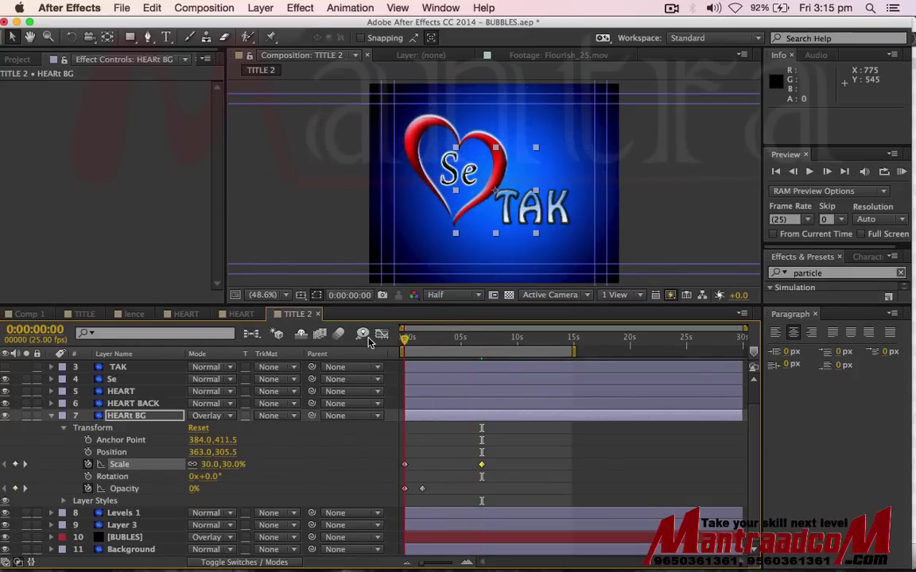
key("KP_0")
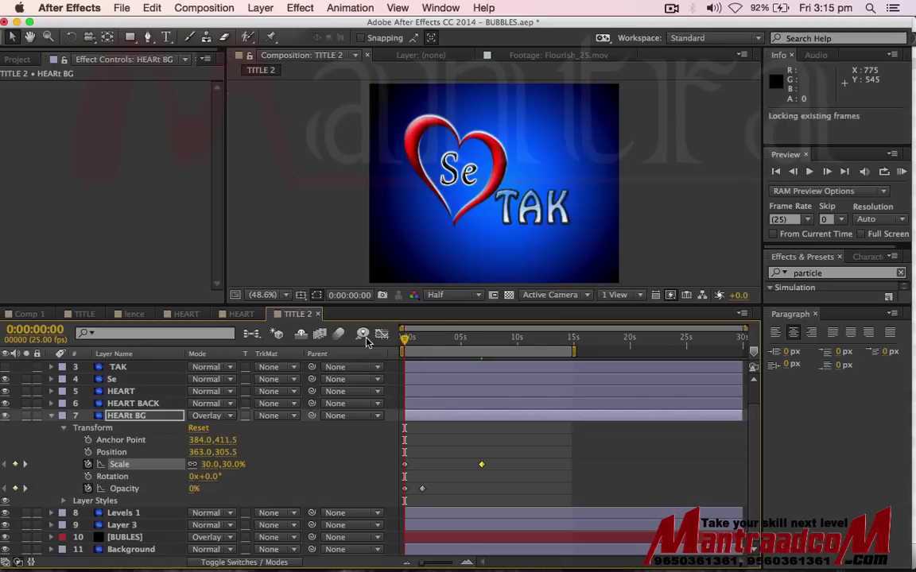